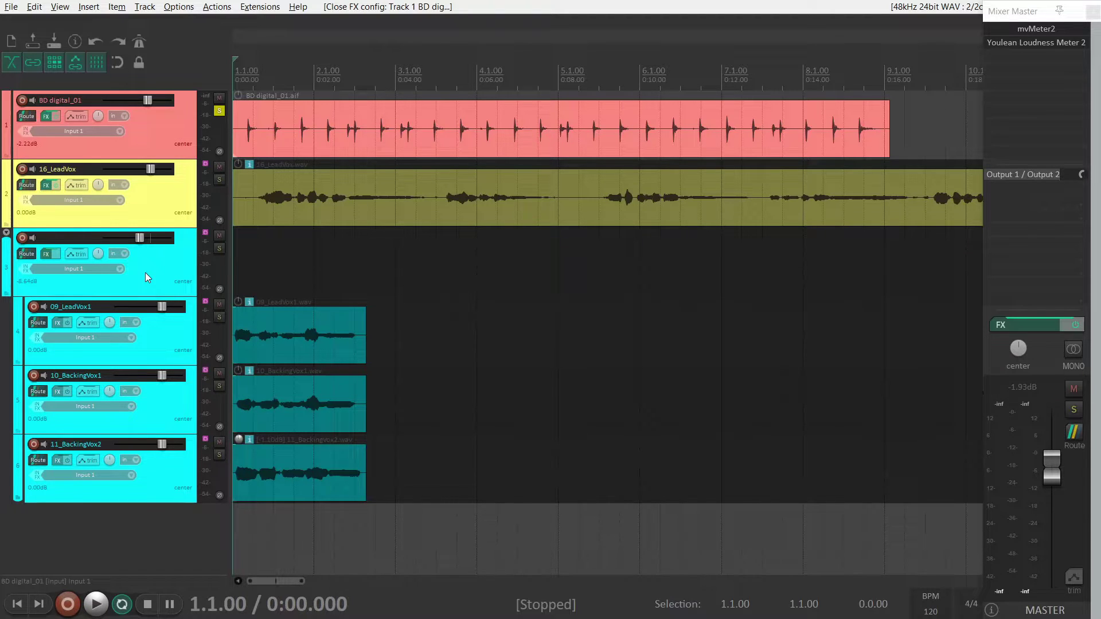
Open bx_subfilter on the BD digital_01 track and set Tight Punch to 90 Hz and Low End to 10.0.
right_click(46, 118)
left_click(64, 130)
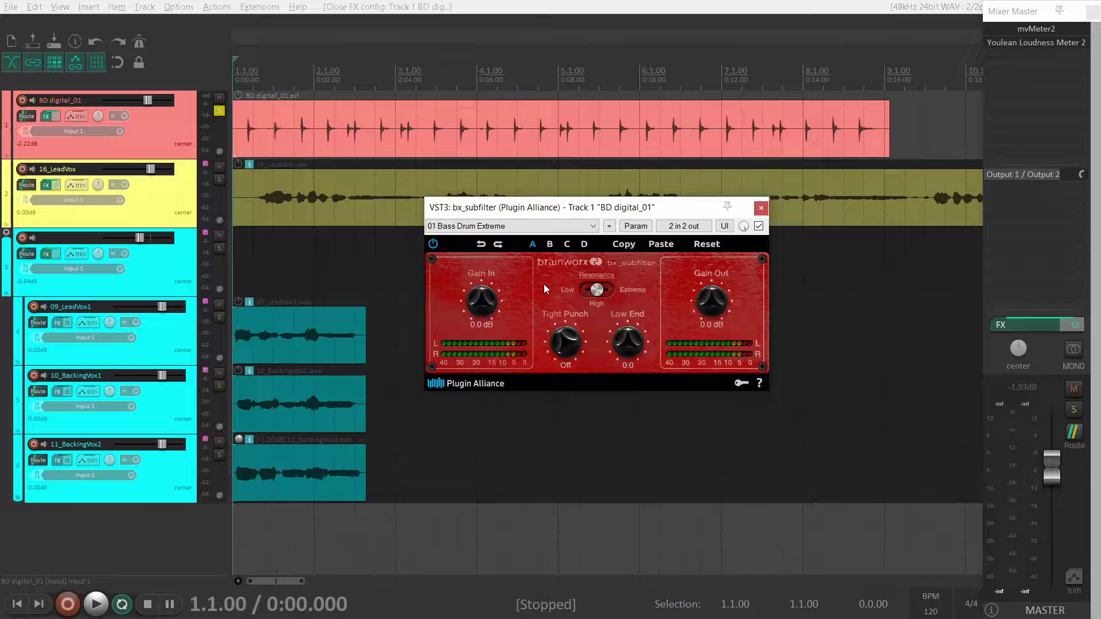
mouse_move(570, 363)
left_mouse_down()
mouse_move(548, 242)
mouse_move(572, 363)
left_mouse_up()
left_click_drag(565, 307, 566, 402)
left_click_drag(569, 360, 559, 205)
left_click_drag(631, 343, 596, 232)
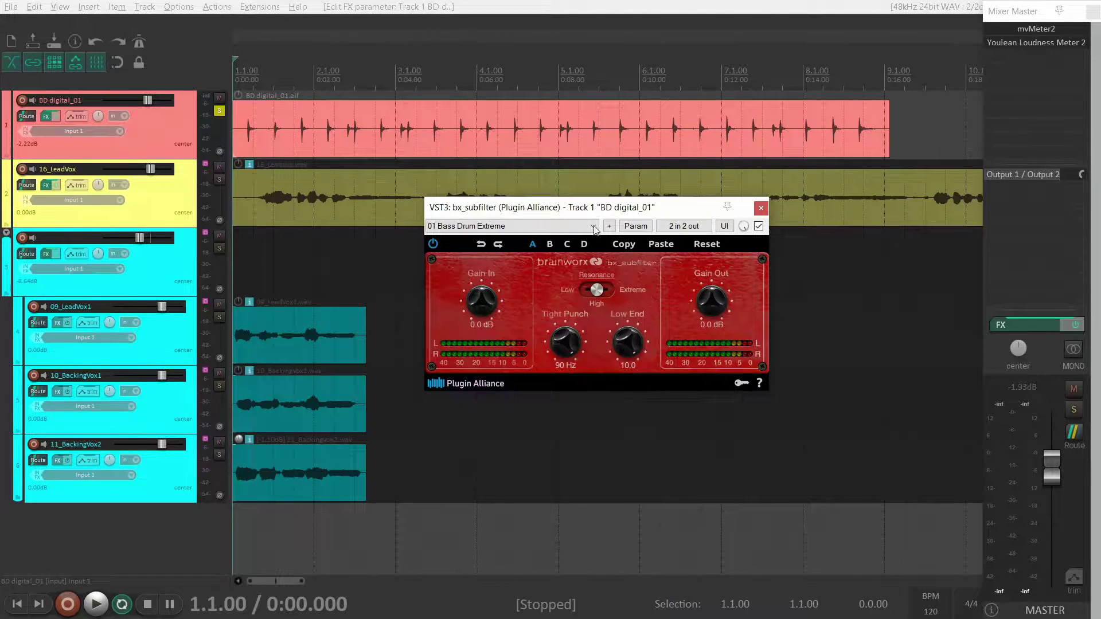
Set Low End to -3.8, Resonance to High, Gain In to 8.4 dB and Gain Out to about 2.1 dB.
left_click_drag(628, 341, 628, 358)
left_click(584, 290)
left_click_drag(572, 288, 596, 294)
left_click_drag(480, 301, 453, 331)
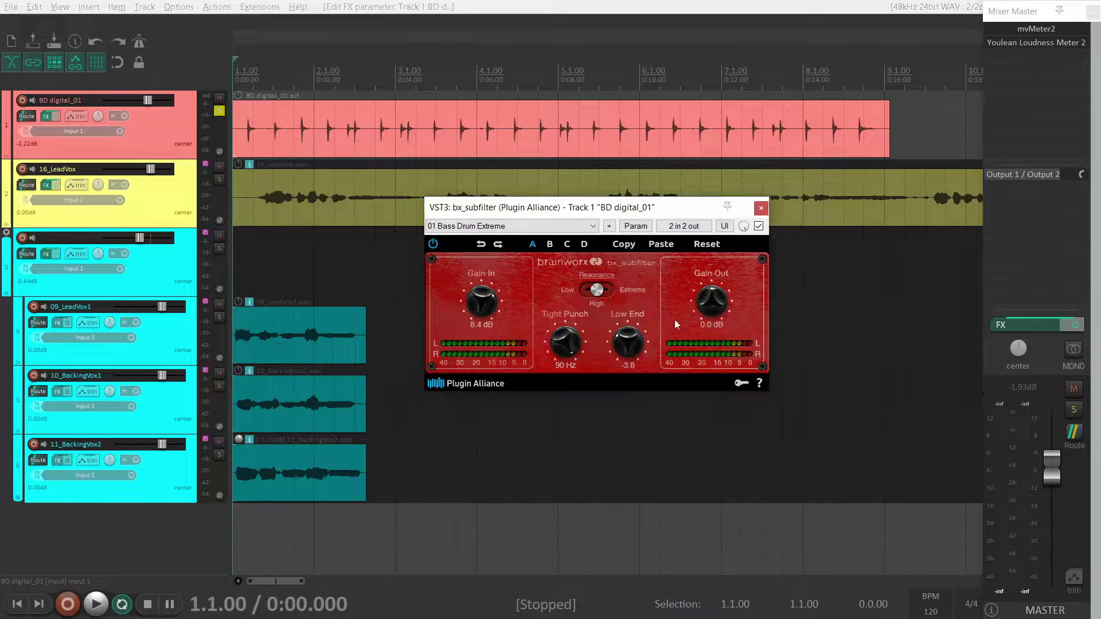
left_click_drag(714, 306, 712, 294)
Compare the filter's stored settings in slots A, B and C, ending on slot B.
left_click(549, 247)
left_click(577, 245)
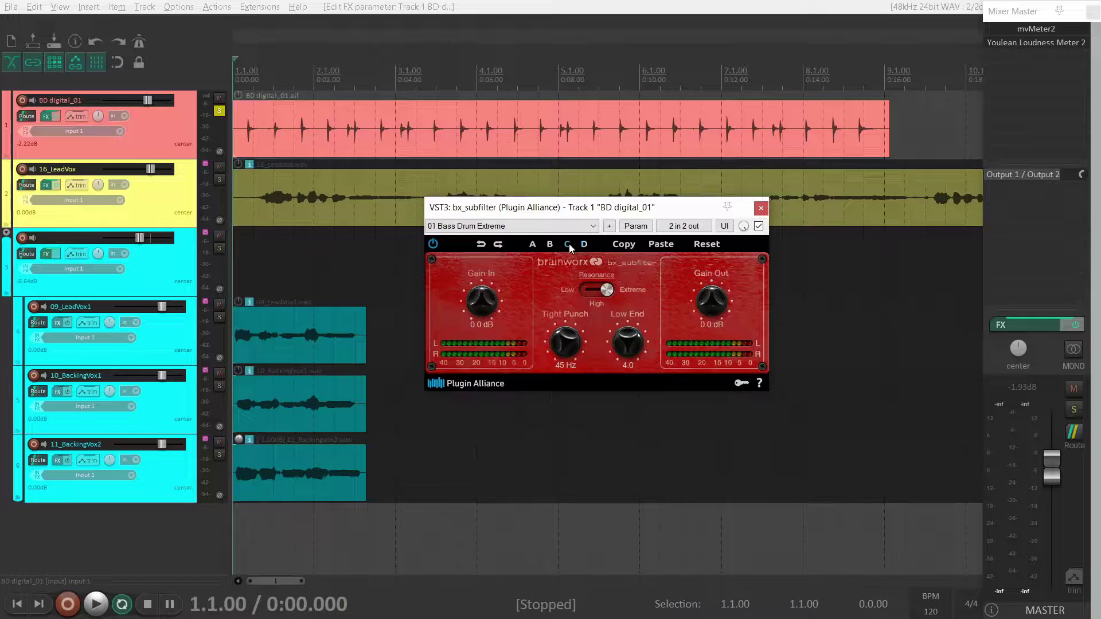
left_click(535, 243)
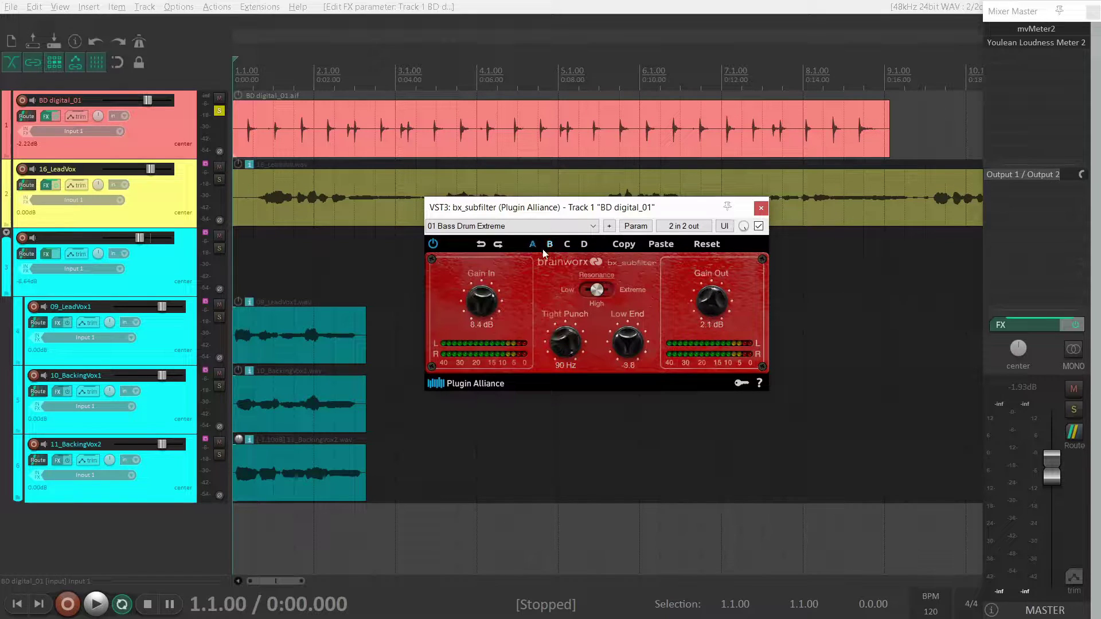
left_click(551, 245)
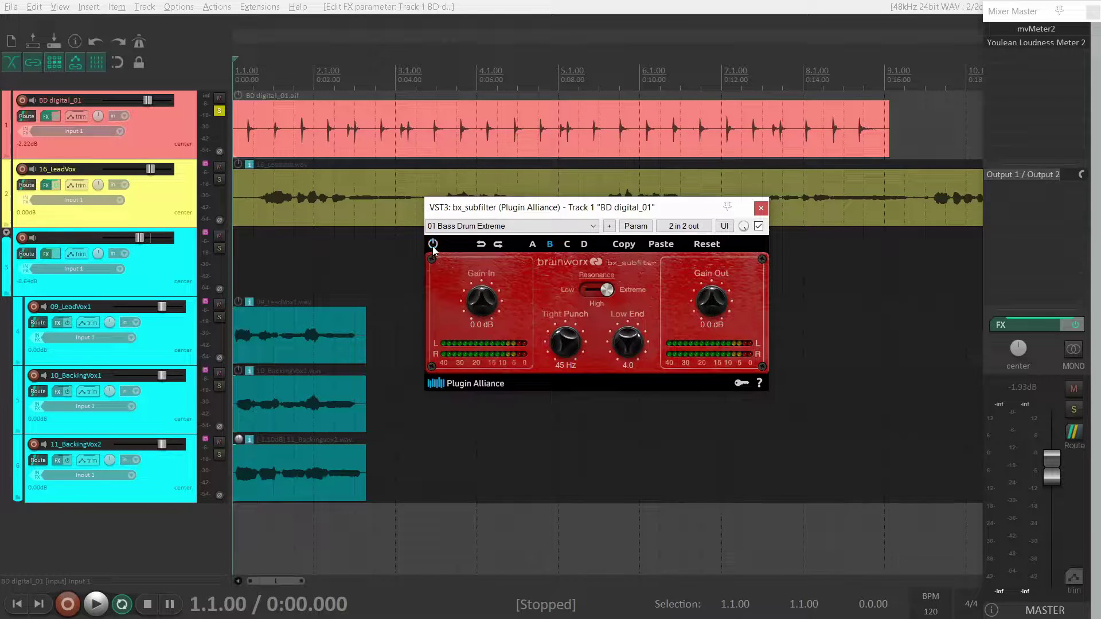
Reload the 01 Bass Drum Extreme preset and play the kick drum to compare the filter bypassed and active.
left_click(467, 226)
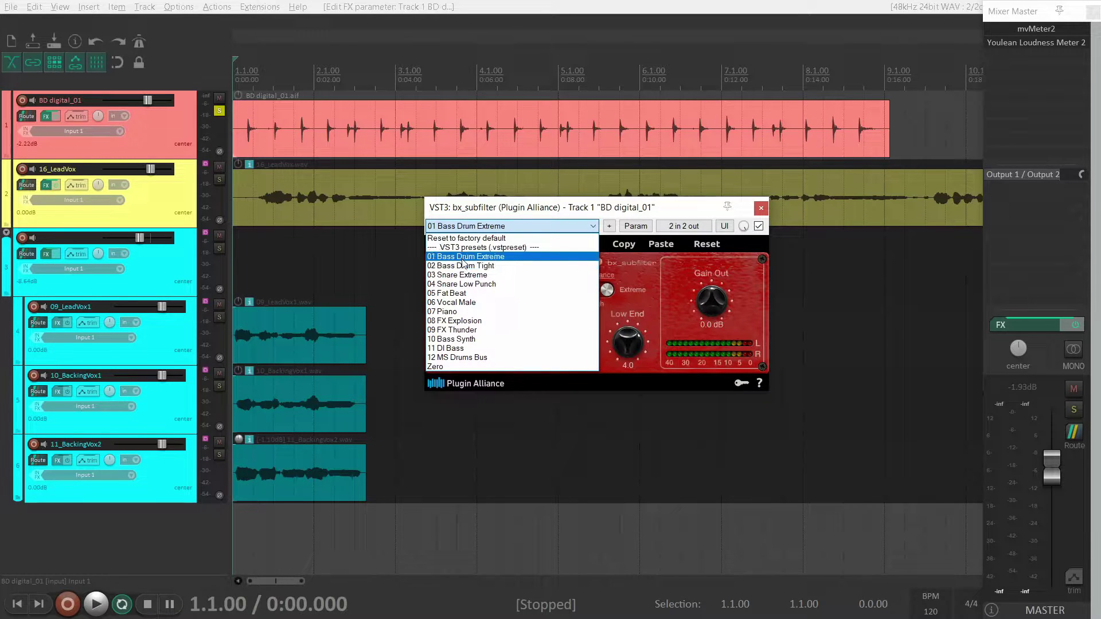
left_click(462, 258)
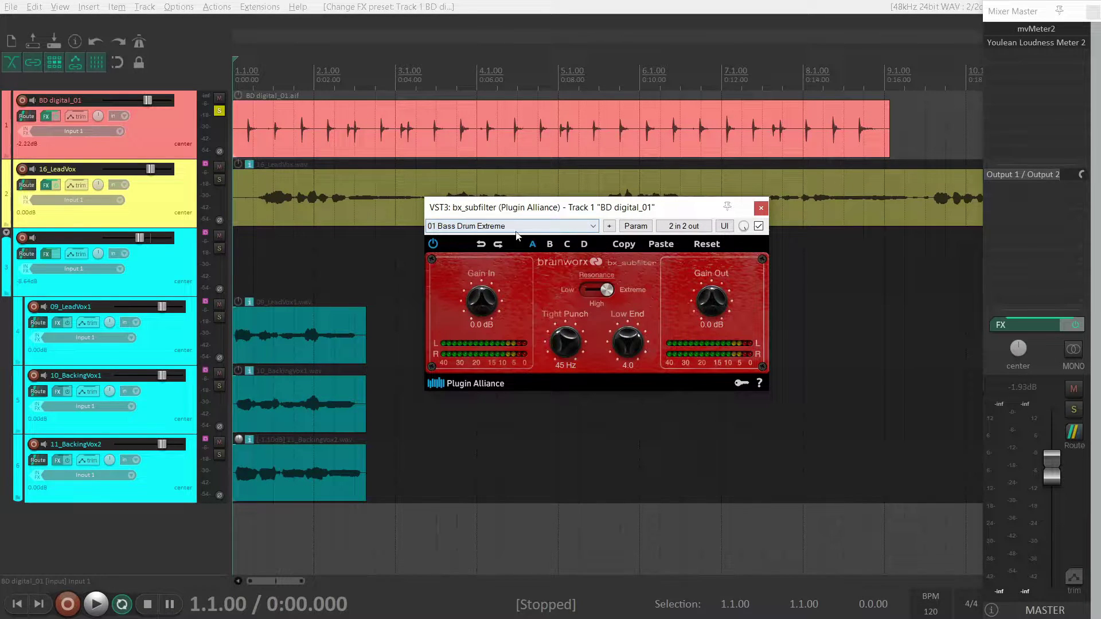
left_click(433, 243)
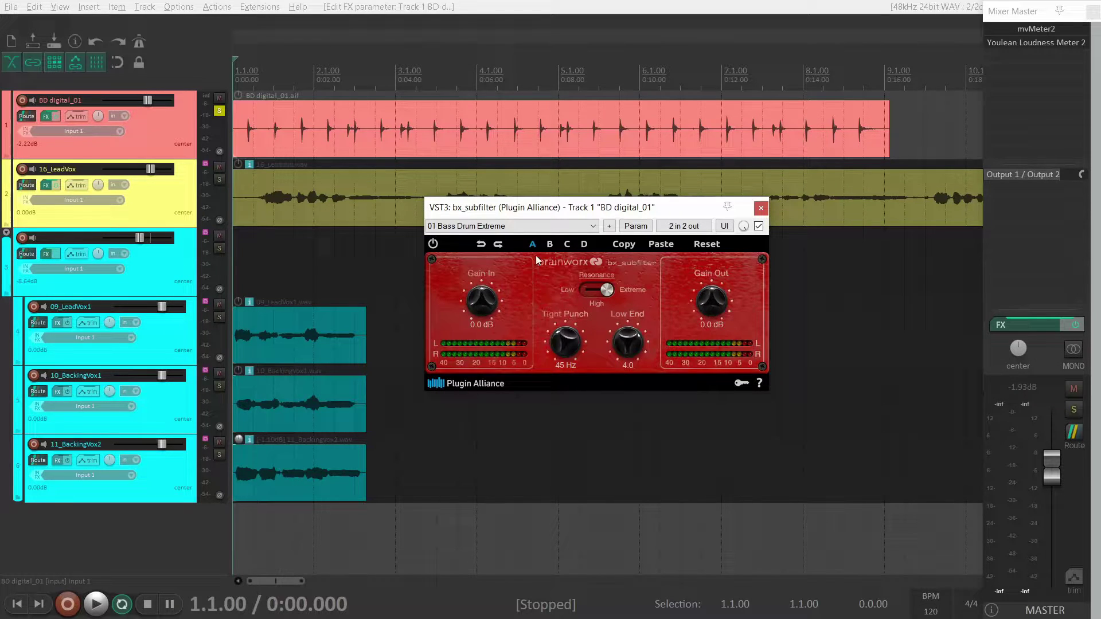
key("space")
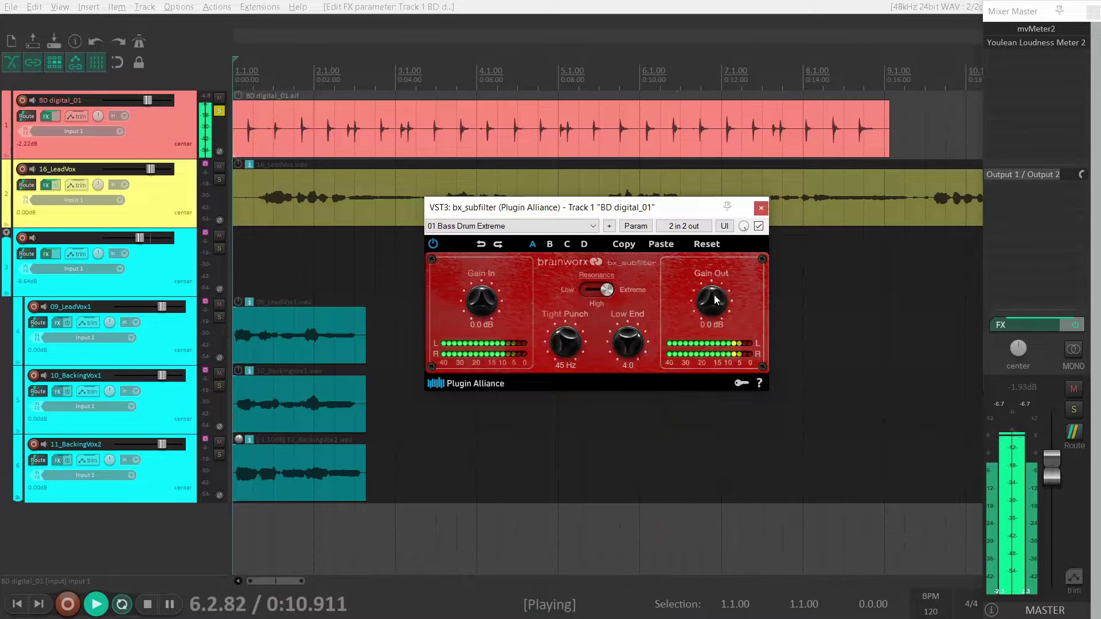
While auditioning the kick, set Low End to 10.0, Gain Out to -5.4 dB, Tight Punch to 57 Hz and Gain In to -0.2 dB, and close the filter.
left_click_drag(641, 344, 616, 281)
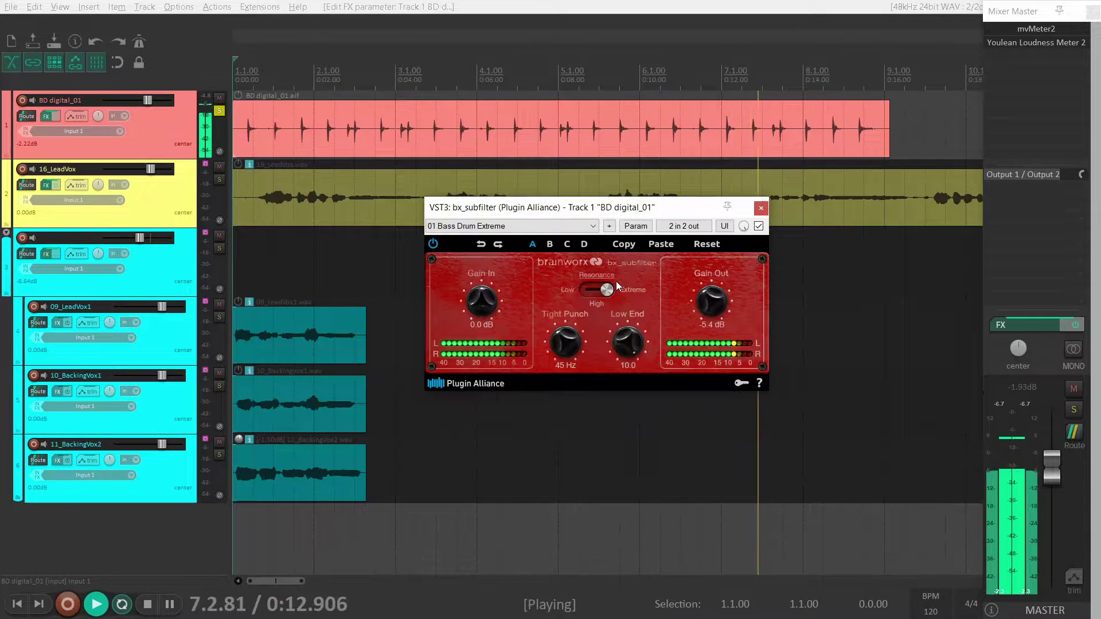
key("space")
key("space")
left_click_drag(565, 339, 610, 305)
left_click_drag(478, 308, 476, 361)
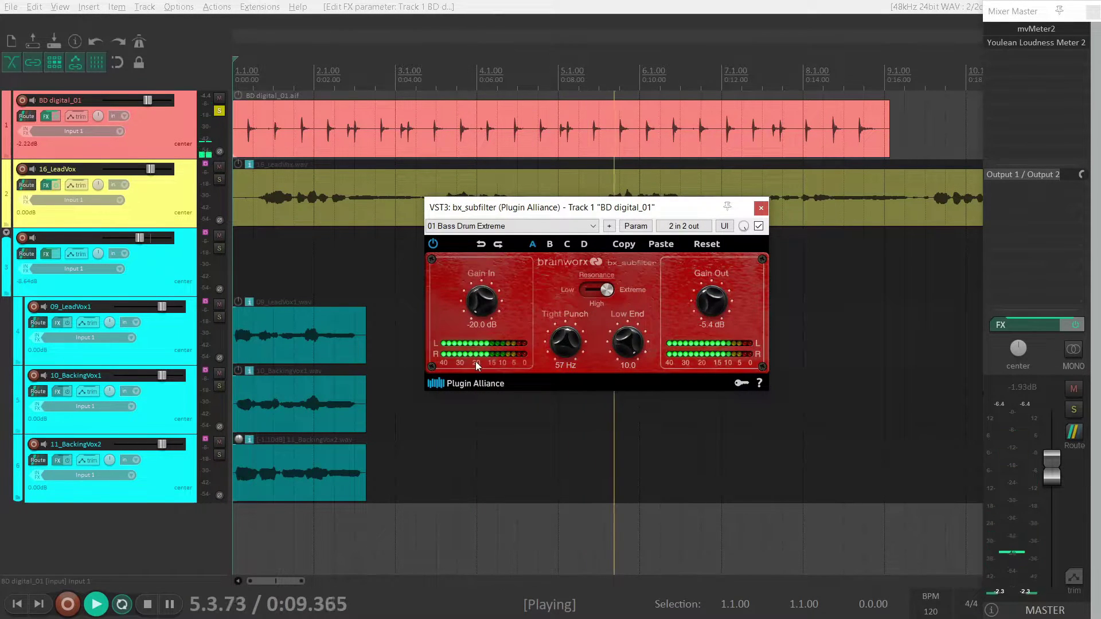
key("space")
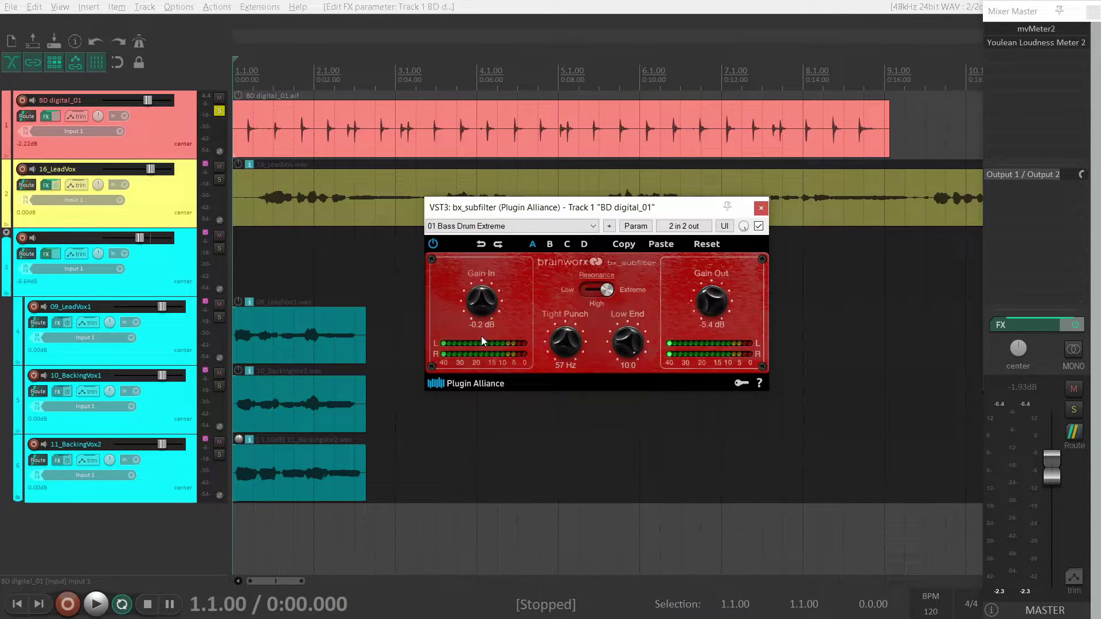
left_click(761, 208)
Open Vocal Doubler on the 16_LeadVox track and switch the solo from BD digital_01 to 16_LeadVox.
right_click(47, 185)
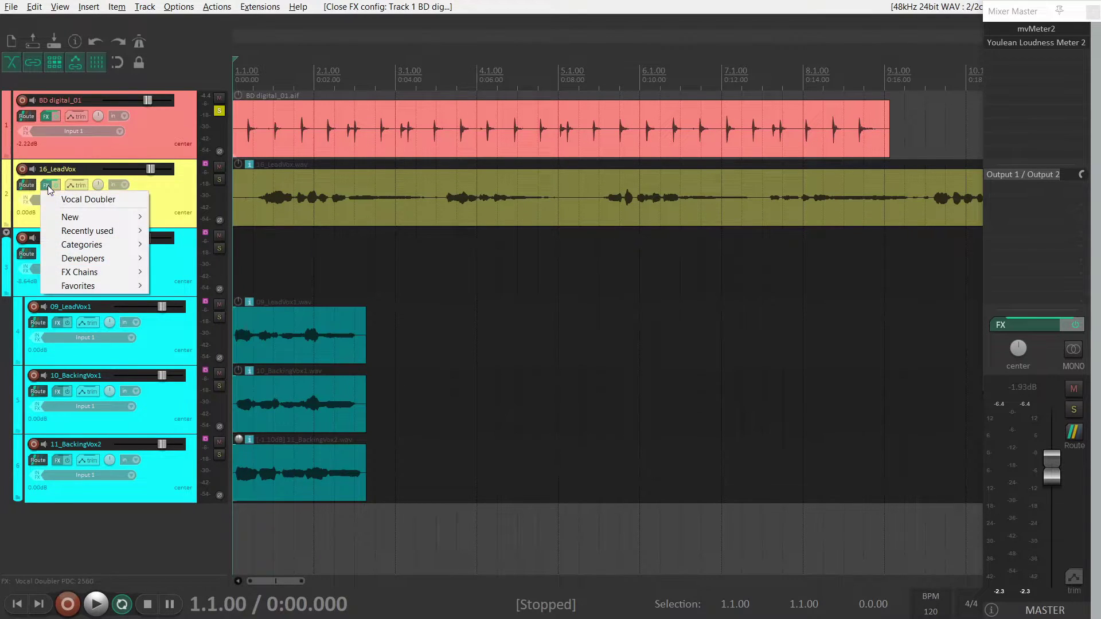
left_click(73, 195)
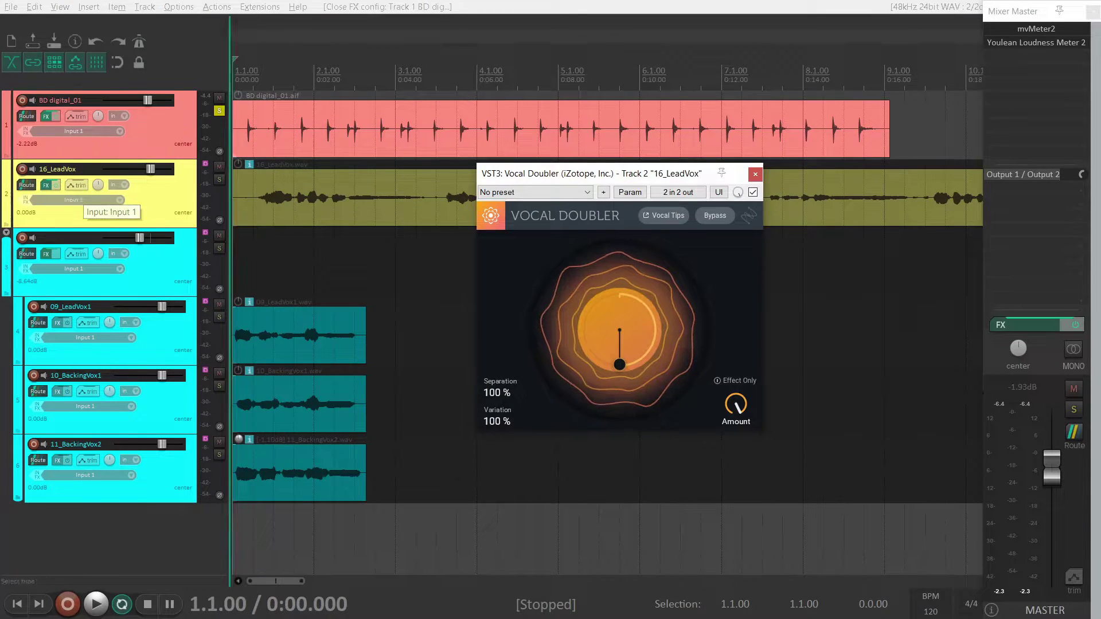
left_click_drag(663, 175, 671, 219)
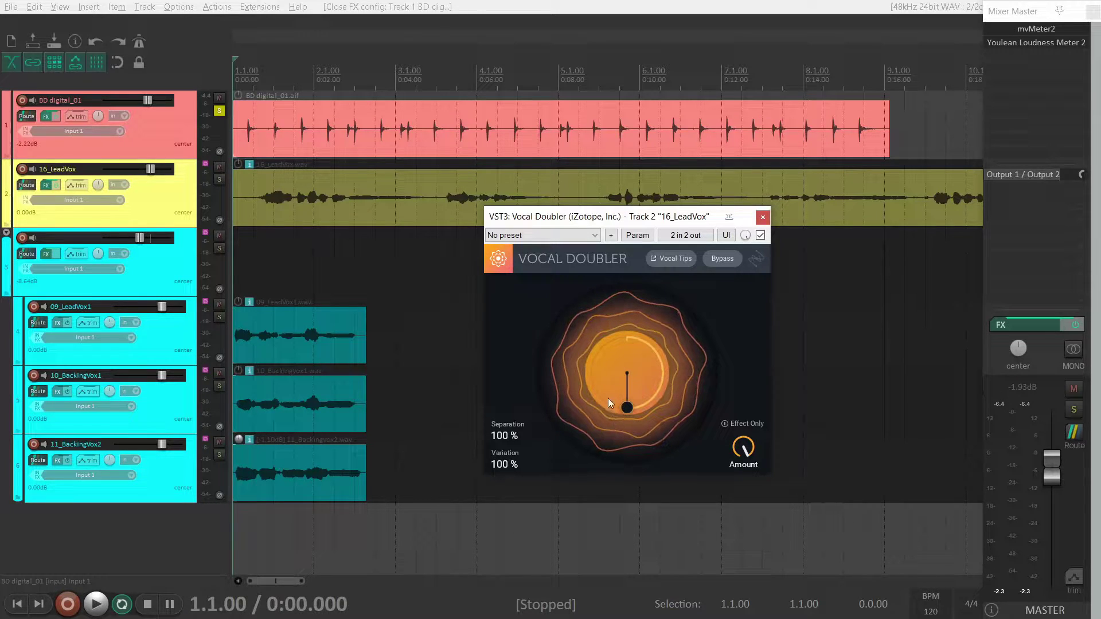
left_click(219, 111)
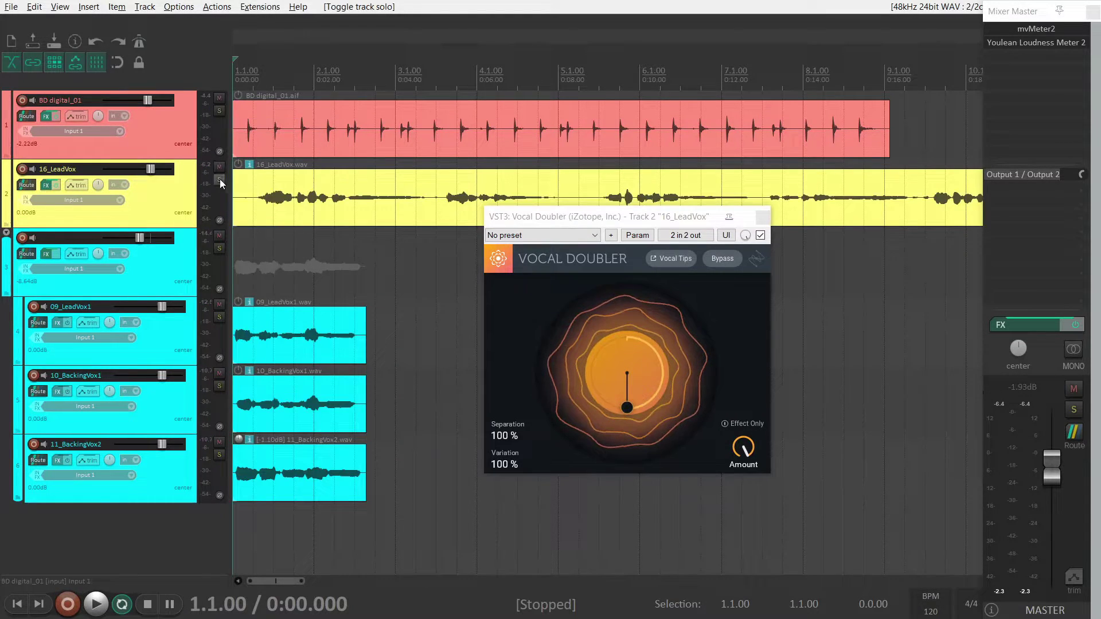
left_click(219, 180)
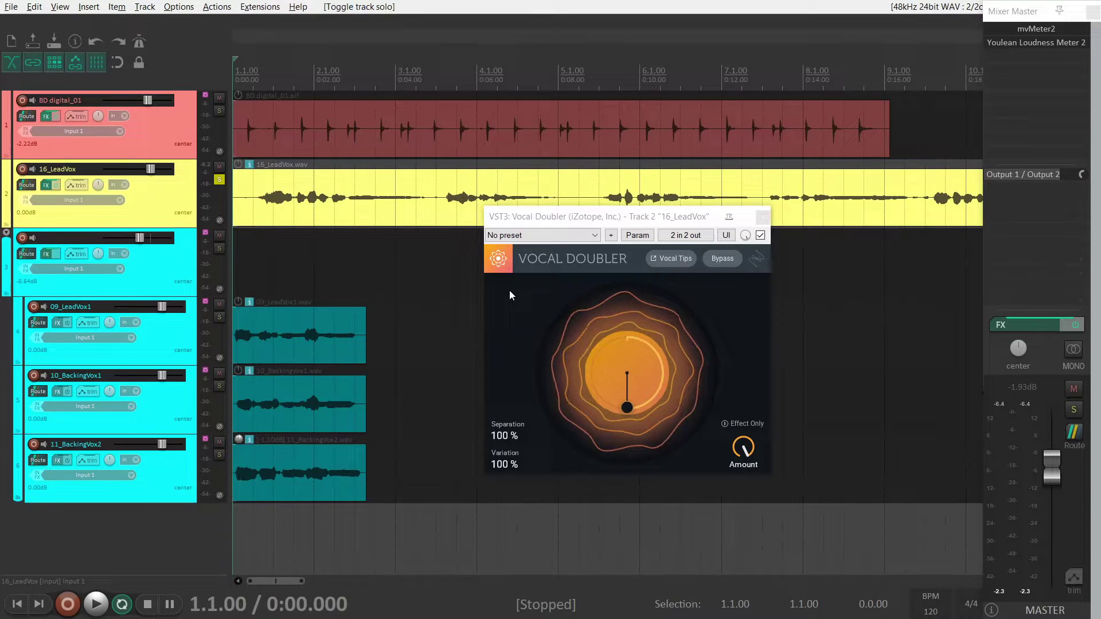
Try the doubler with Separation at 100 % and Variation at 1 %, sweeping Amount down and back to 100 %.
left_click_drag(627, 407, 587, 338)
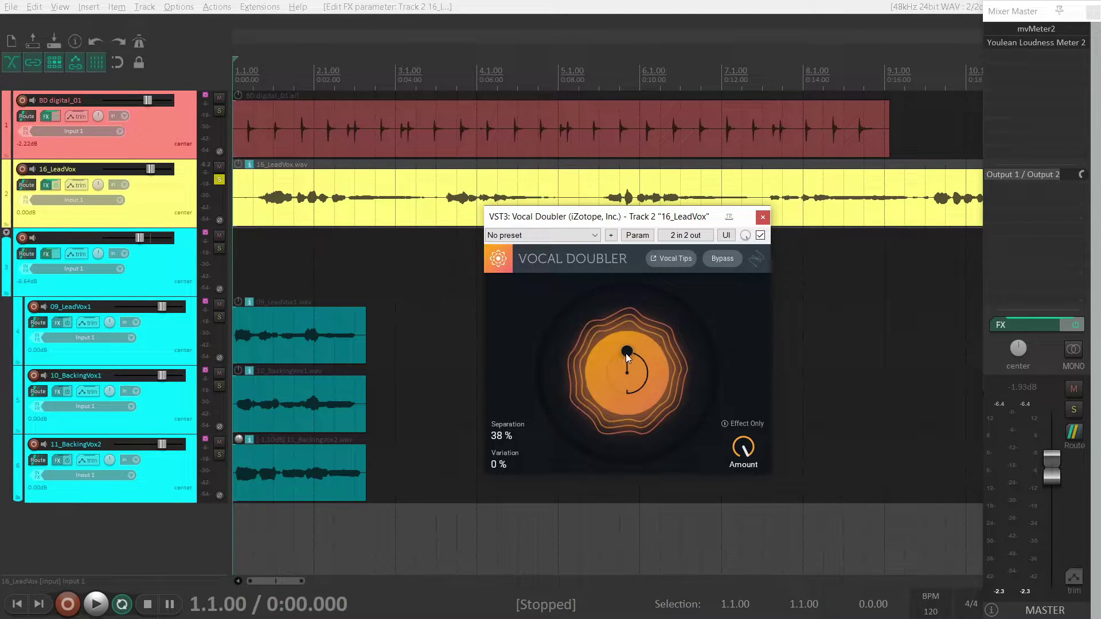
left_click_drag(625, 353, 628, 326)
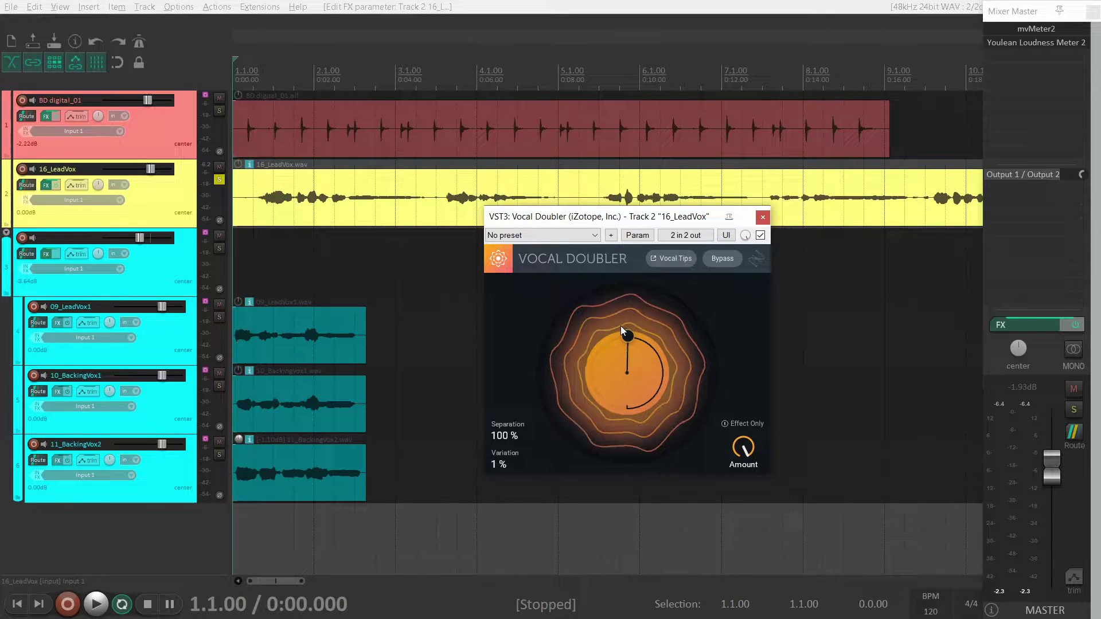
left_click_drag(742, 446, 717, 567)
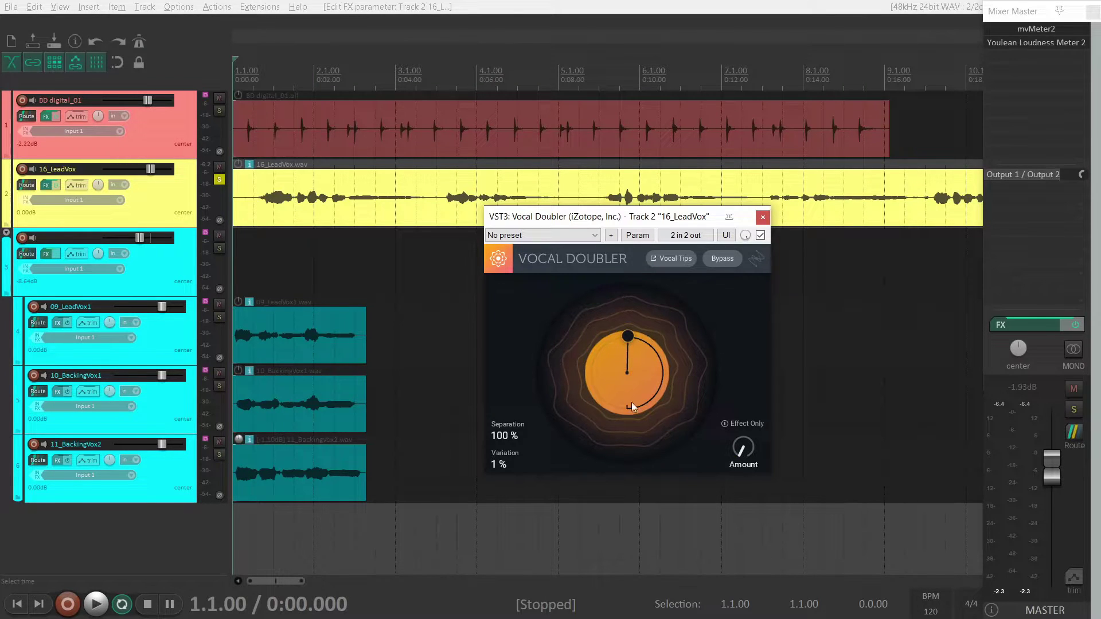
left_click_drag(741, 452, 720, 294)
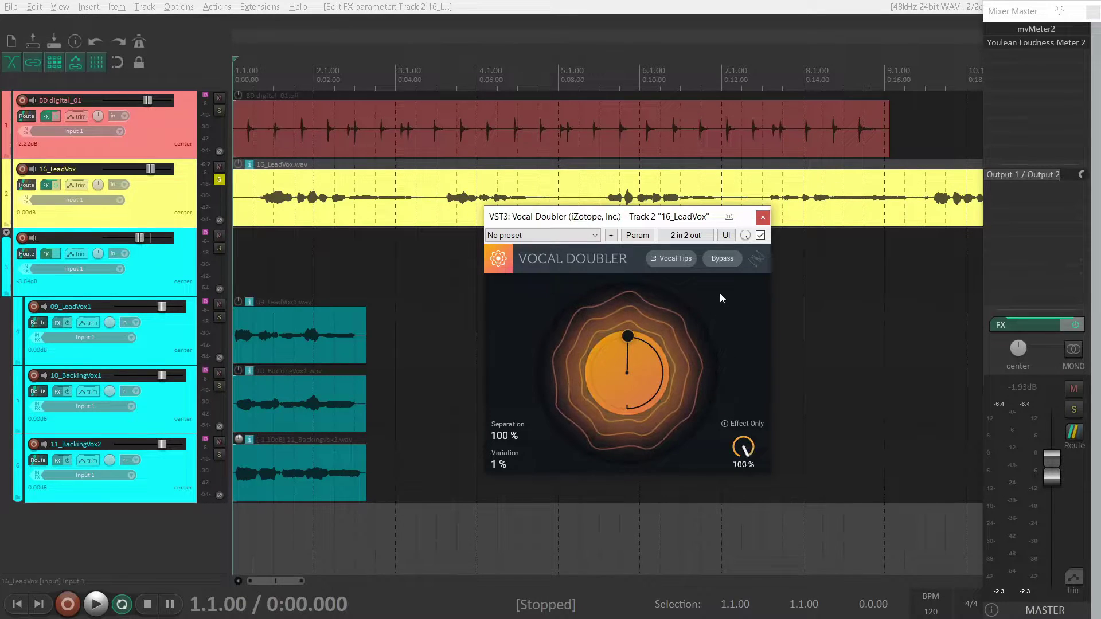
left_click_drag(746, 455, 717, 588)
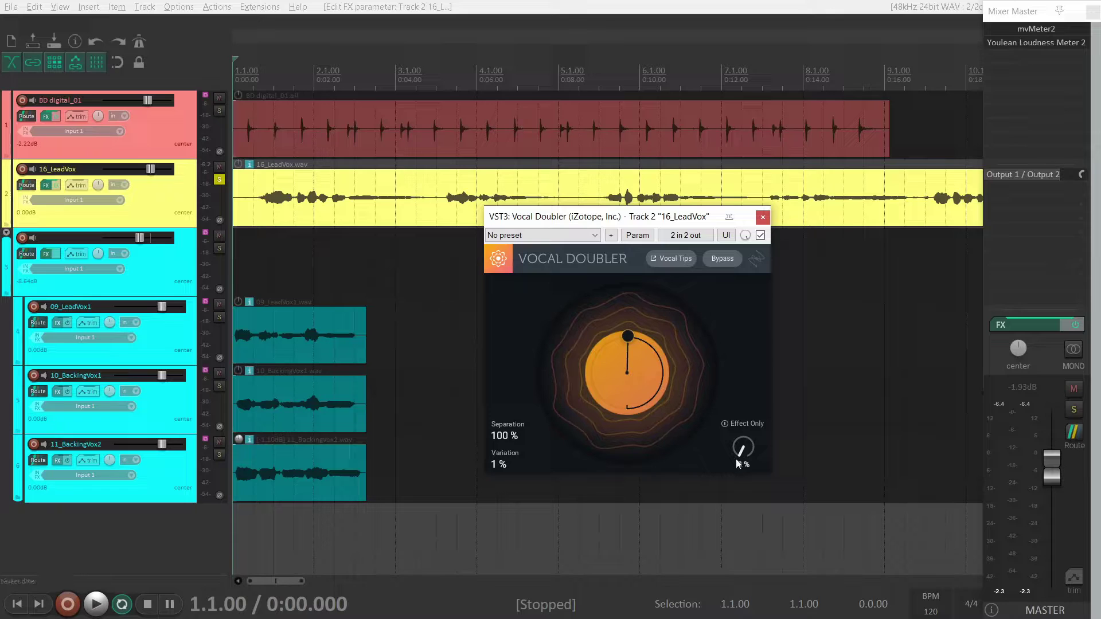
left_click_drag(742, 453, 740, 248)
Play the lead vocal with Vocal Doubler bypassed and re-enable it to compare the sound.
left_click(722, 256)
left_click(721, 263)
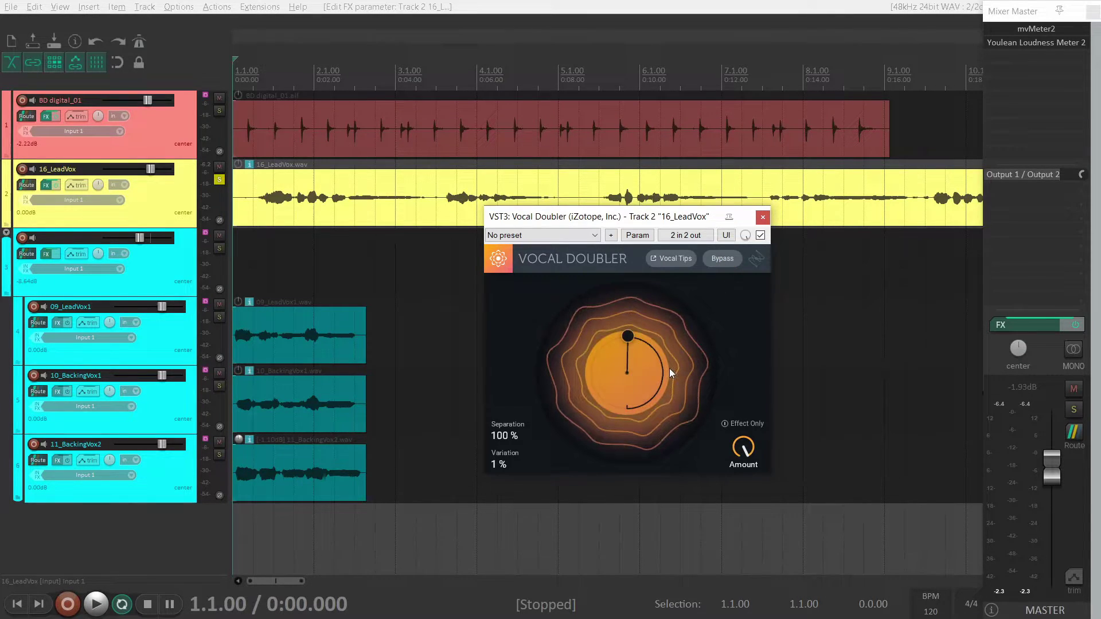
left_click(728, 260)
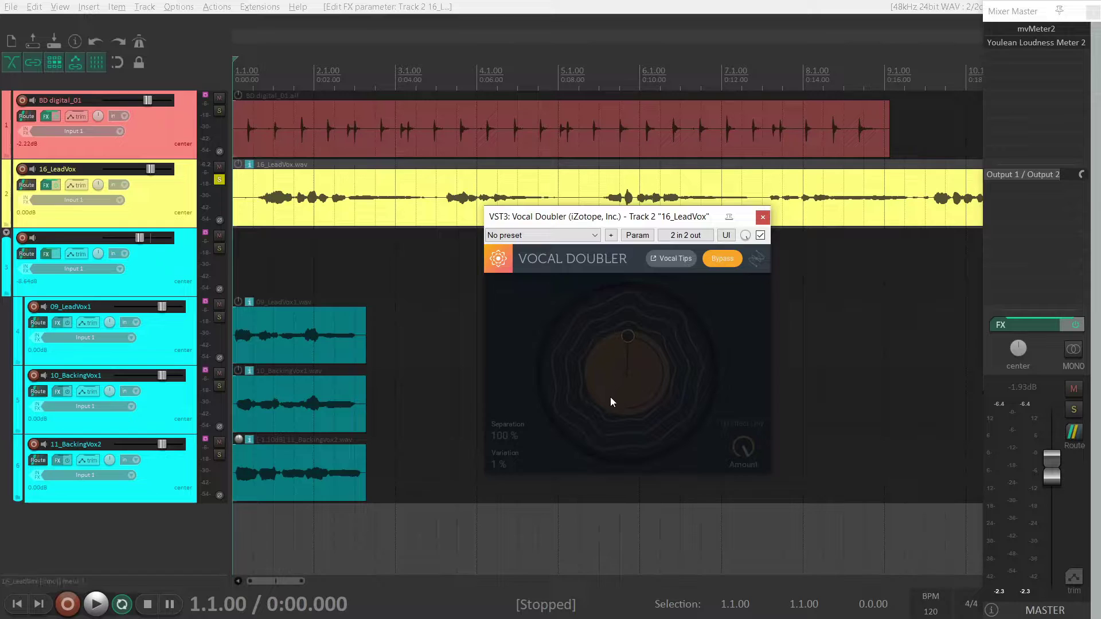
key("space")
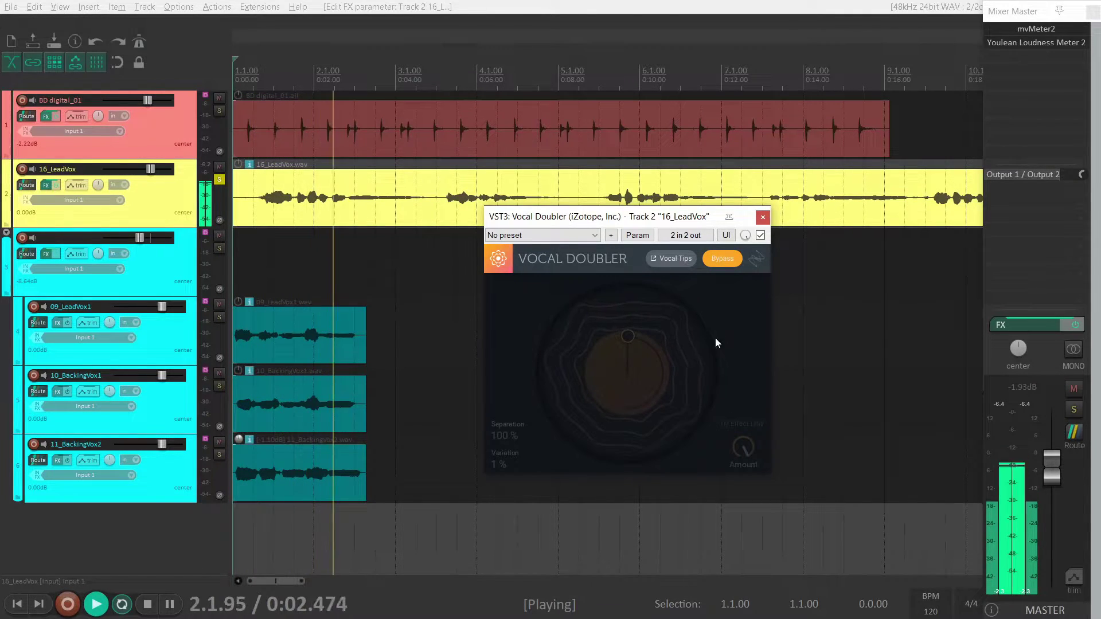
left_click(724, 259)
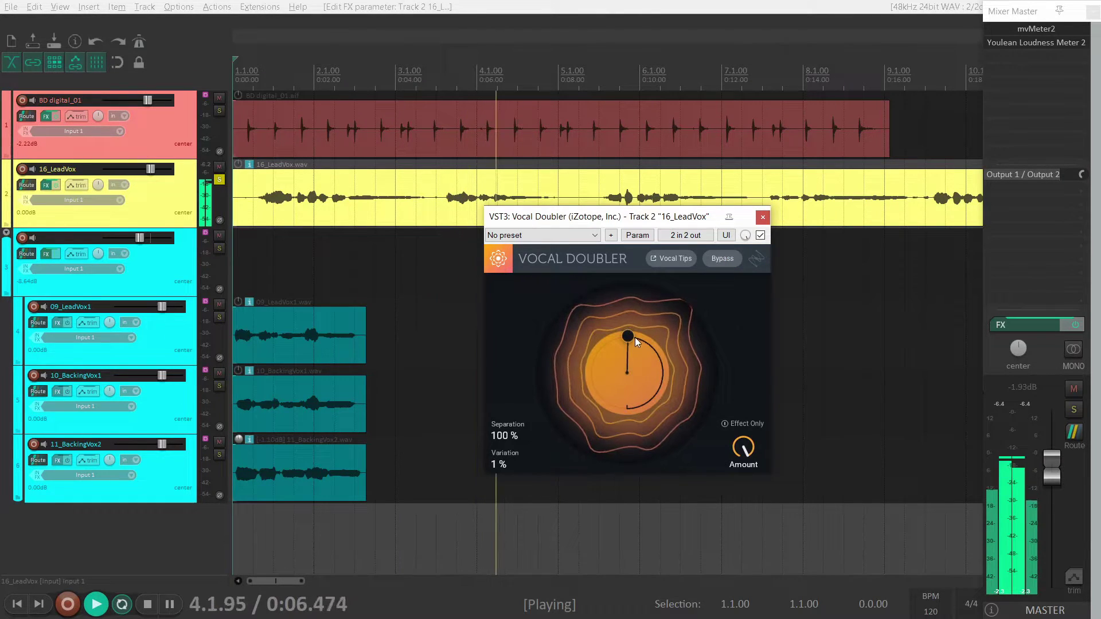
Set Variation to 64 % with Separation and Amount at 100 %, stop playback and close Vocal Doubler.
left_click_drag(629, 336, 627, 407)
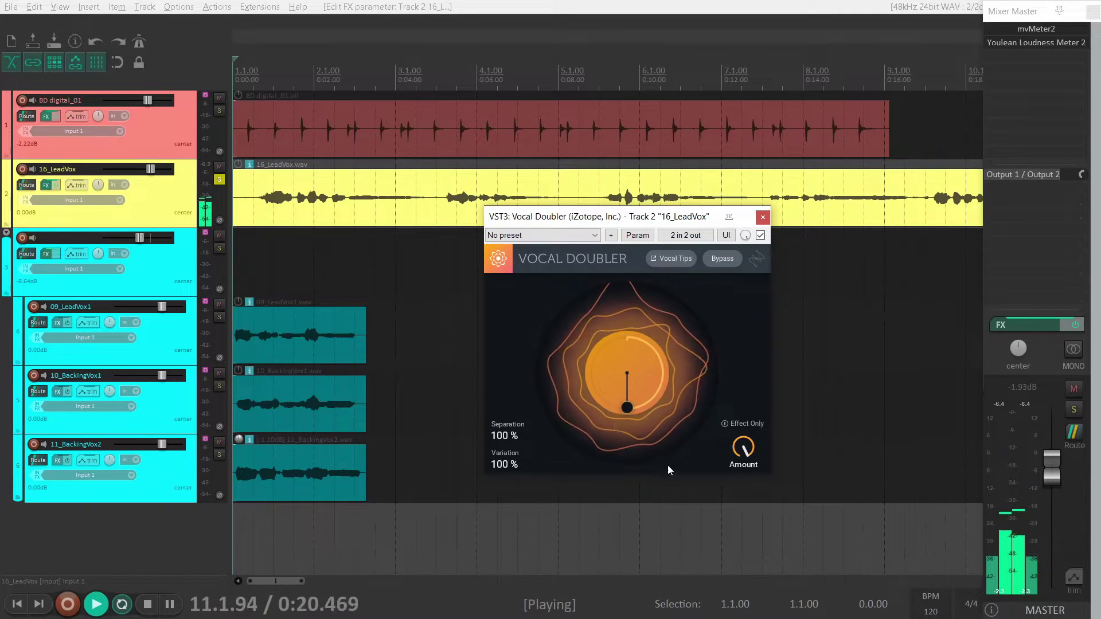
left_click_drag(741, 459, 720, 490)
left_click_drag(633, 414, 688, 396)
left_click_drag(743, 449, 735, 396)
key("space")
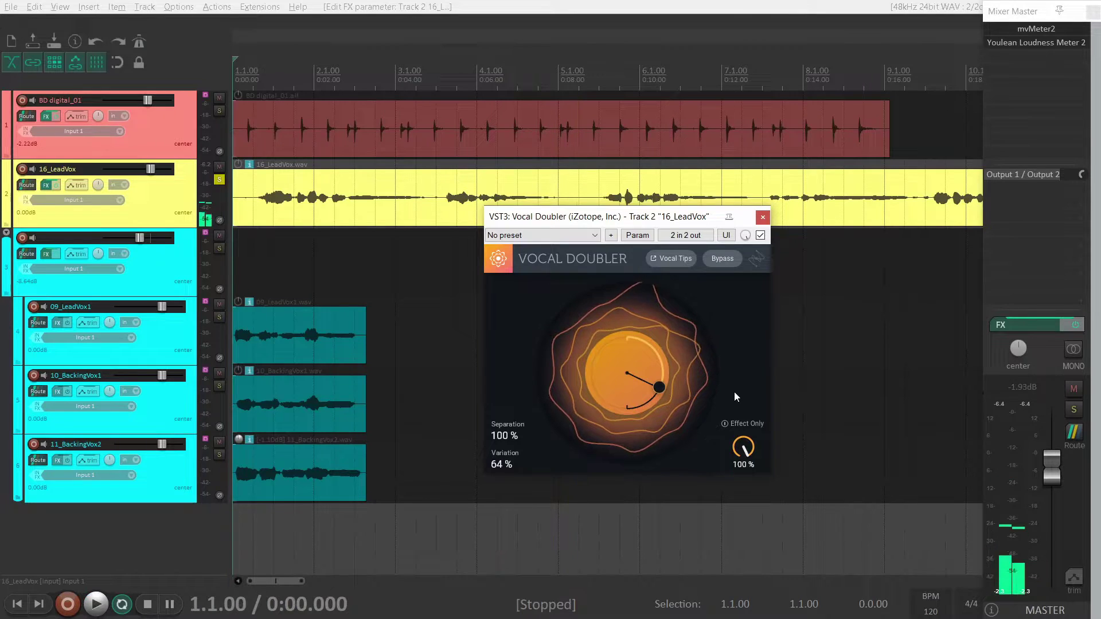
left_click(763, 217)
Switch the solo from 16_LeadVox to the backing vocals folder track and open its Wider plugin.
left_click(219, 180)
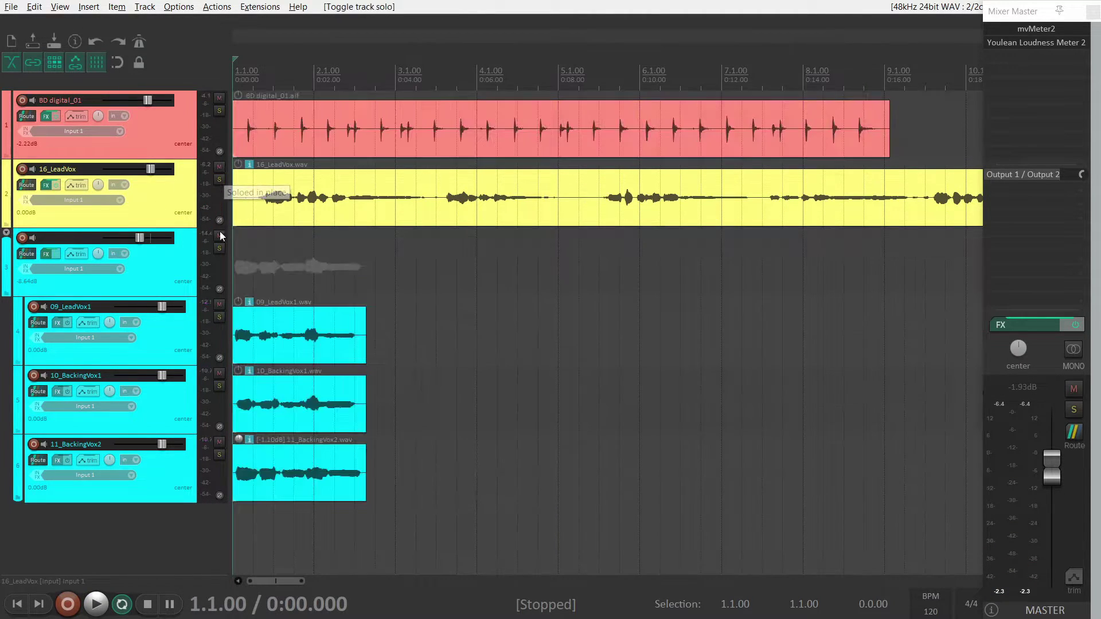
left_click(221, 248)
left_click(41, 259)
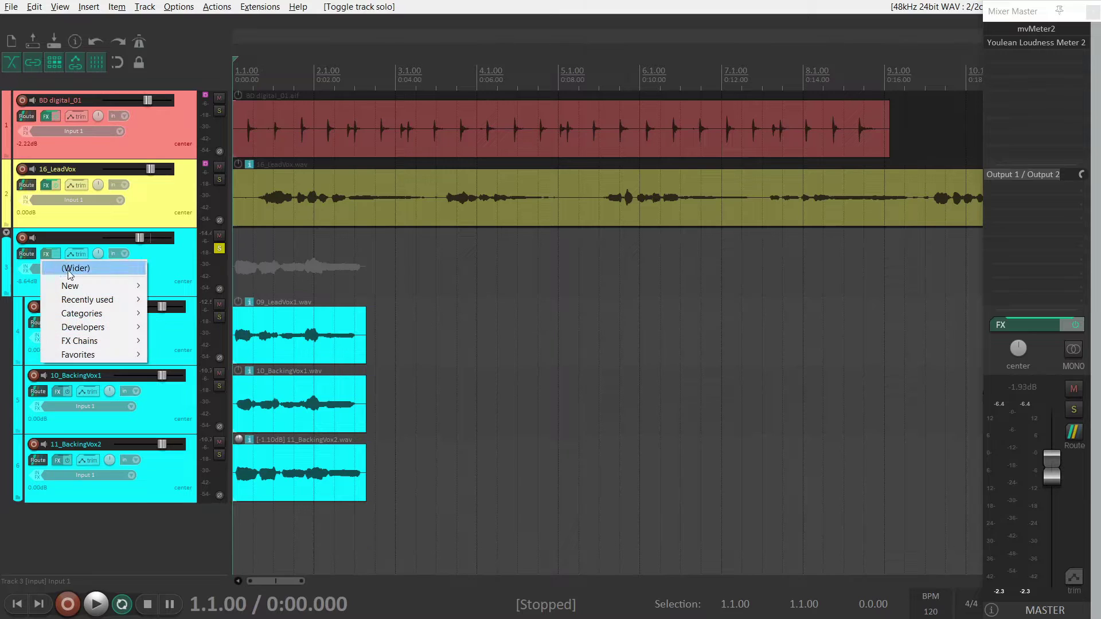
left_click(68, 270)
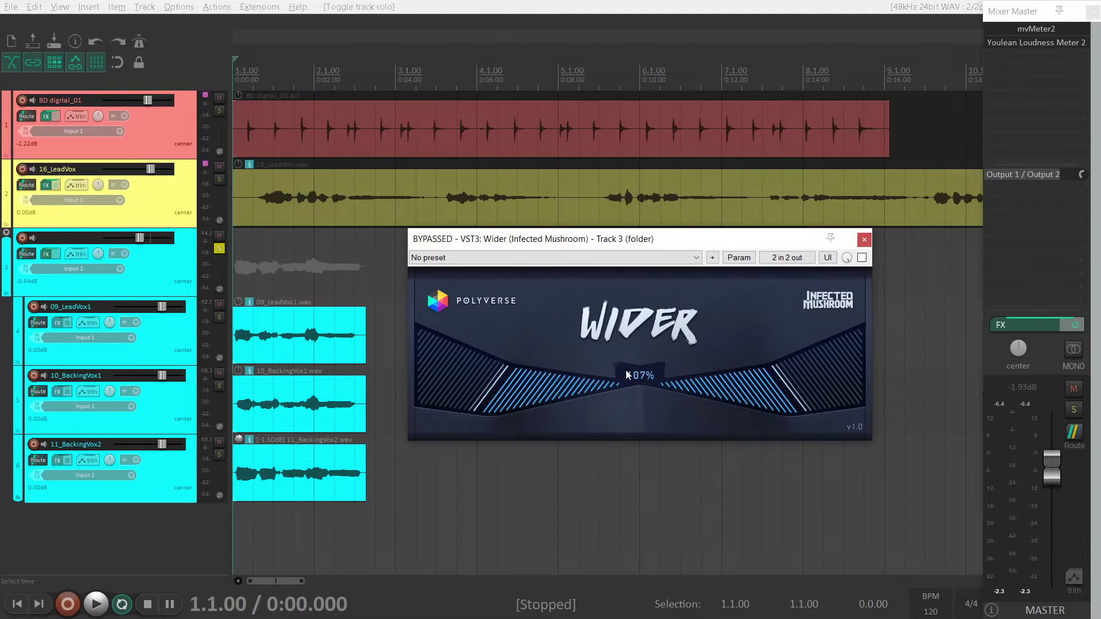
Try different stereo widths in Wider, ending at 112%.
left_click_drag(625, 370, 639, 347)
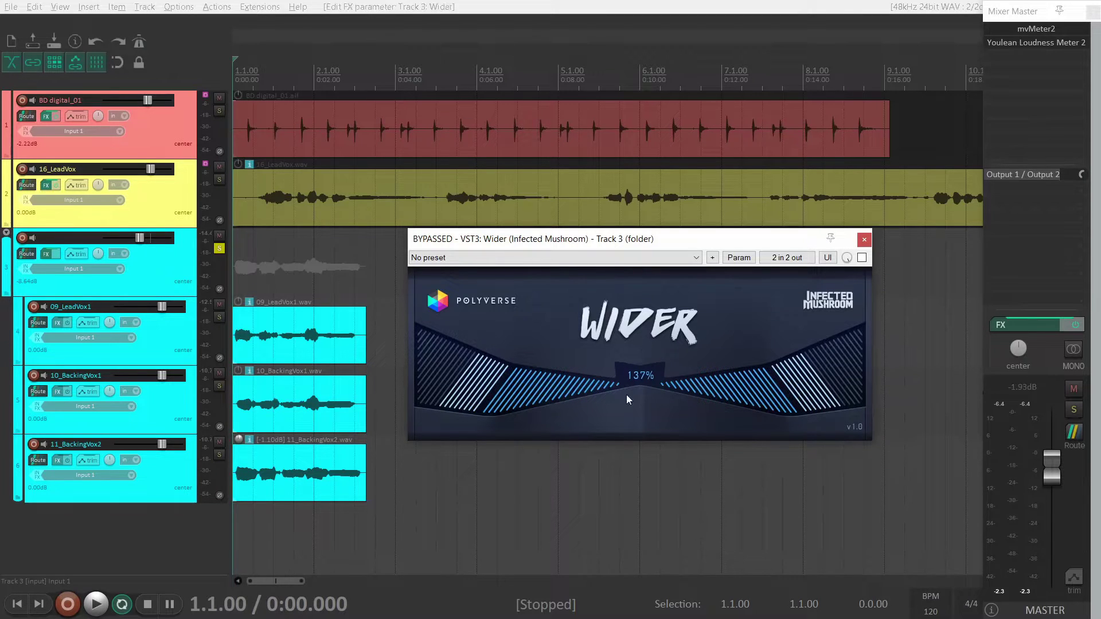
left_click_drag(638, 385, 633, 508)
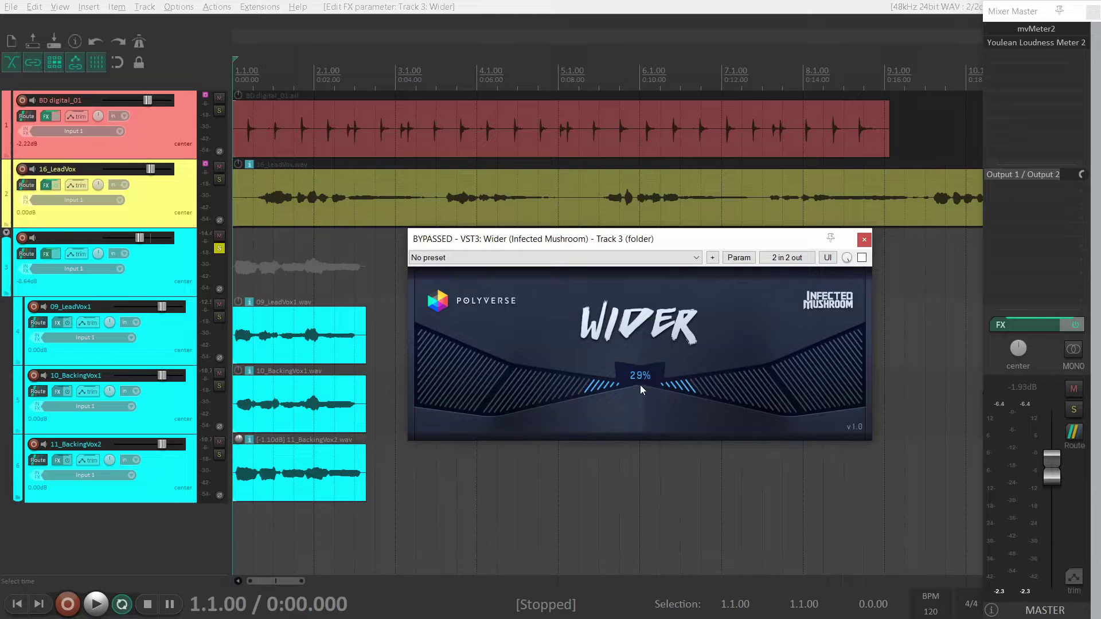
left_click_drag(638, 376, 628, 281)
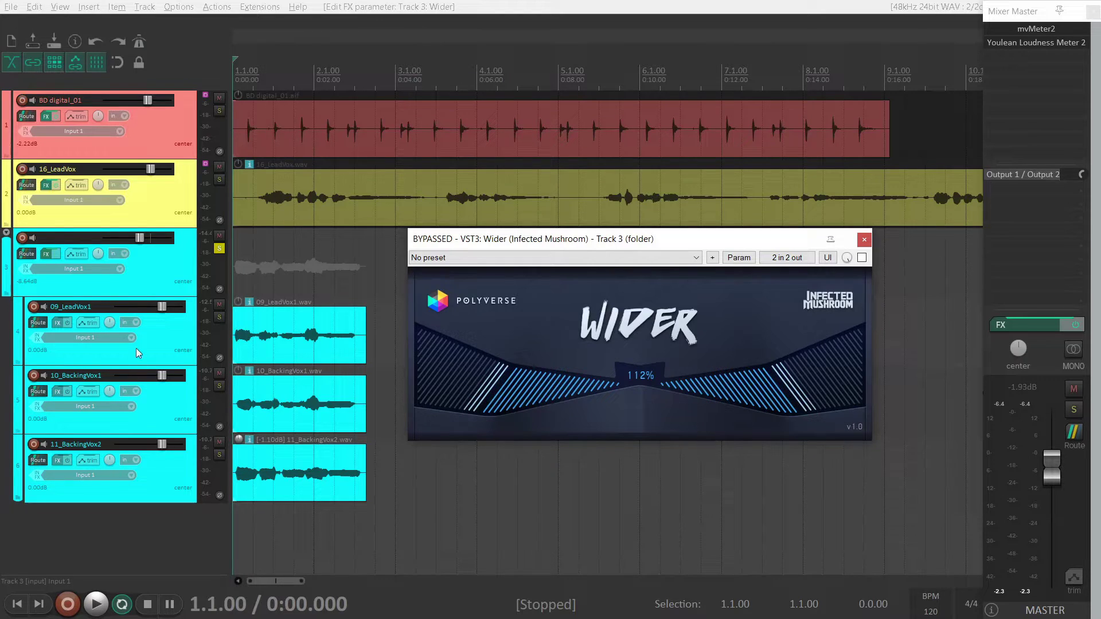
Play the backing vocals over a time selection with Wider's width raised to 123%, close Wider and remove the selection.
left_click_drag(376, 285, 215, 301)
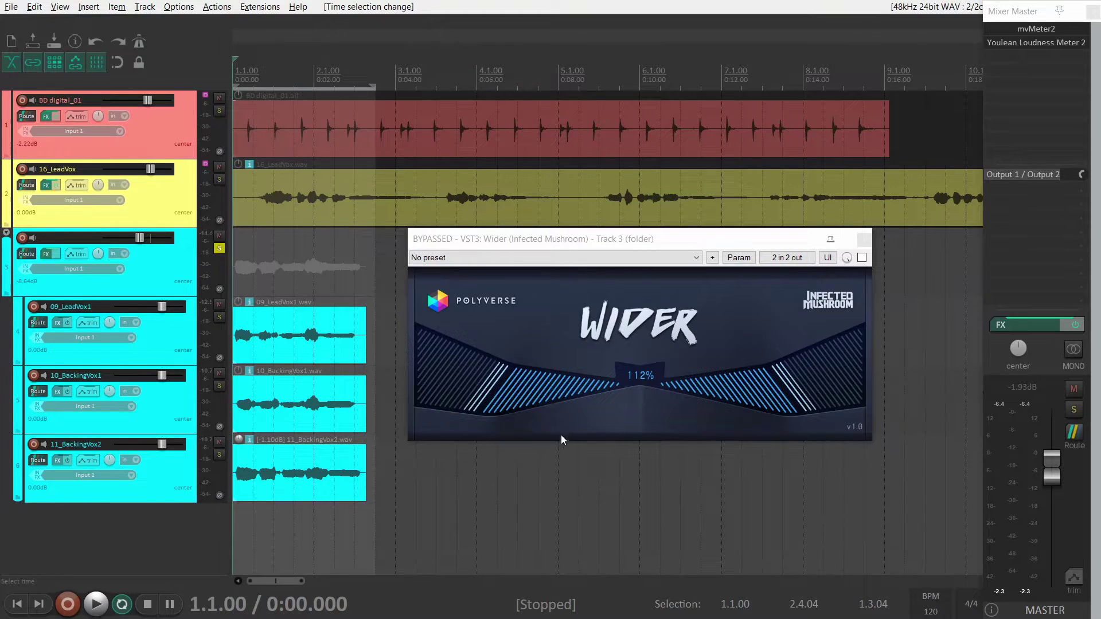
left_click_drag(649, 372, 641, 269)
key("space")
left_click_drag(642, 366, 624, 335)
key("space")
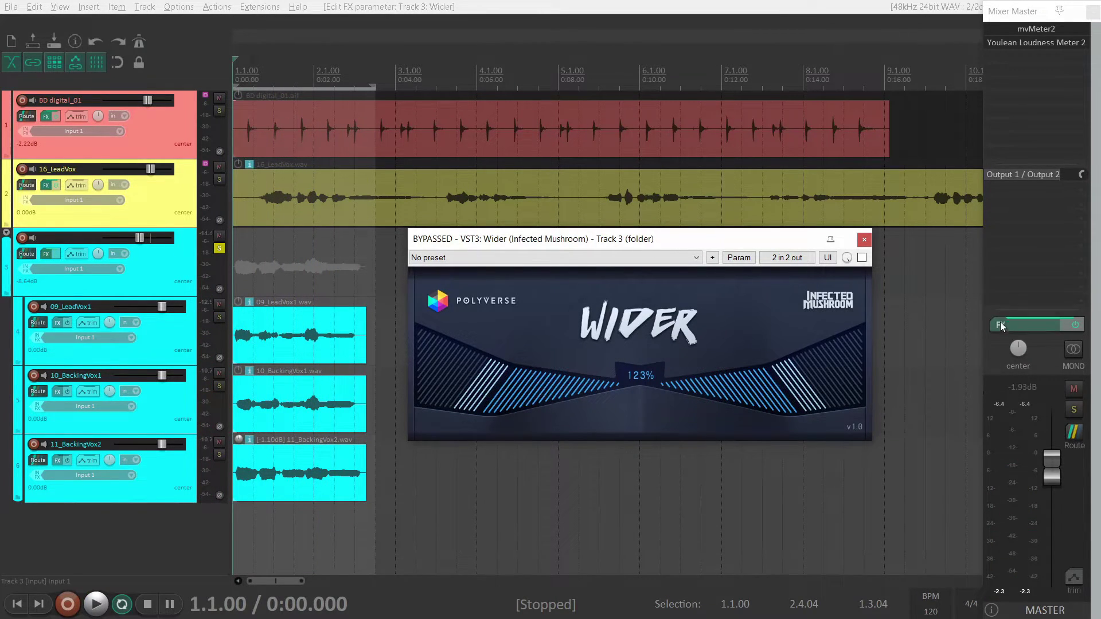
left_click(865, 242)
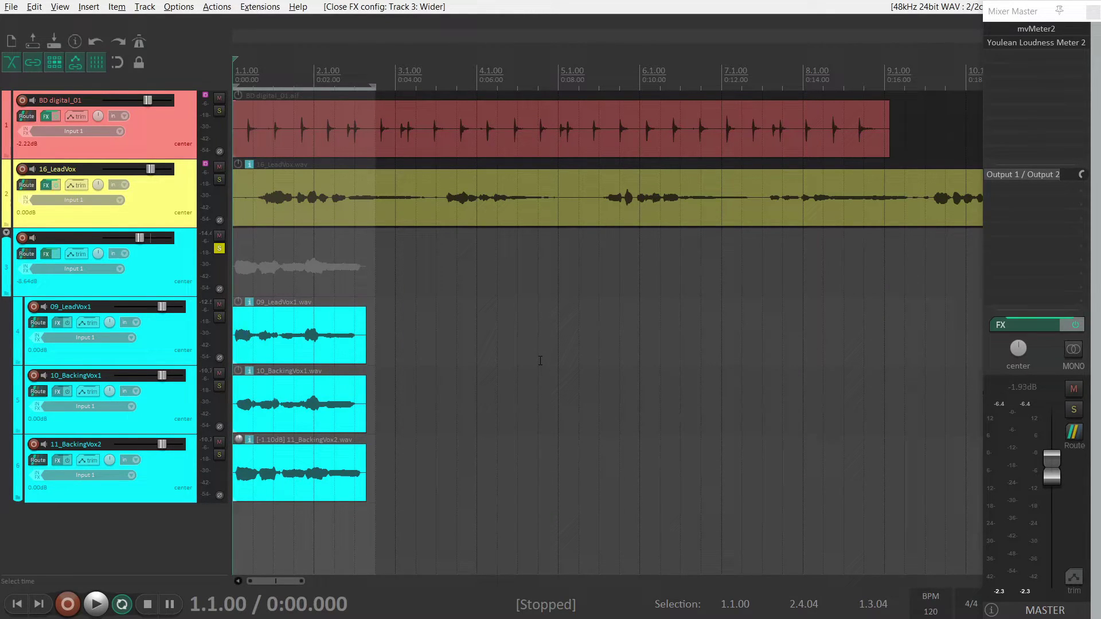
key("Escape")
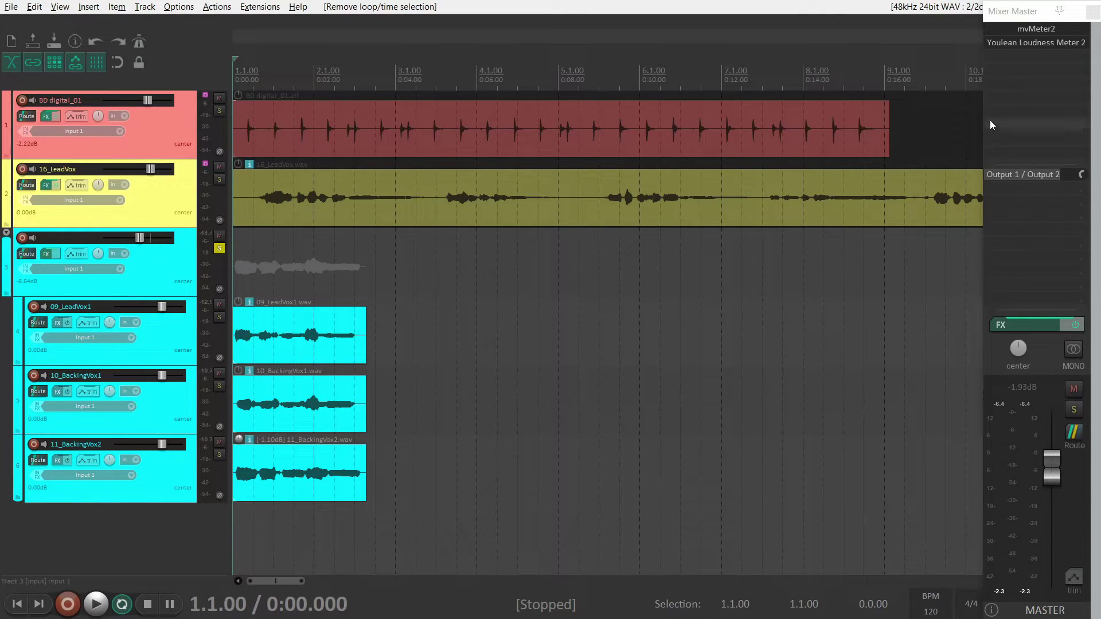
Open mvMeter2 on the master track and play the backing vocals briefly to check their VU level.
left_click(1037, 33)
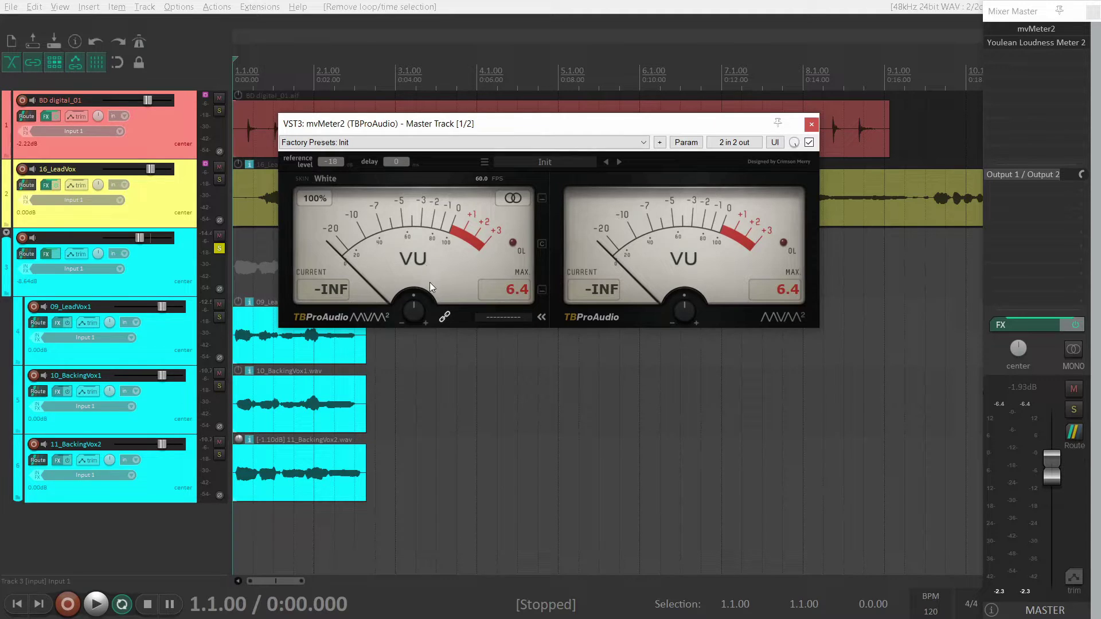
mouse_move(427, 325)
key("space")
mouse_move(427, 298)
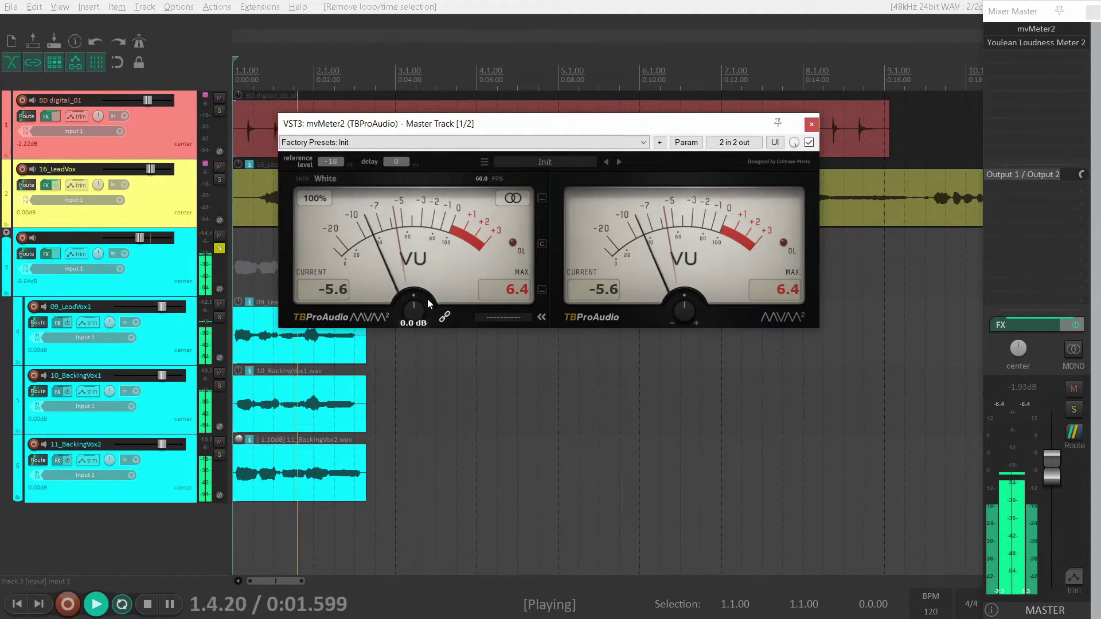
key("space")
Try mvMeter2's gain knob and Mid/Side mode, return to Left/Right and close the meter.
scroll(411, 324, "down", 1)
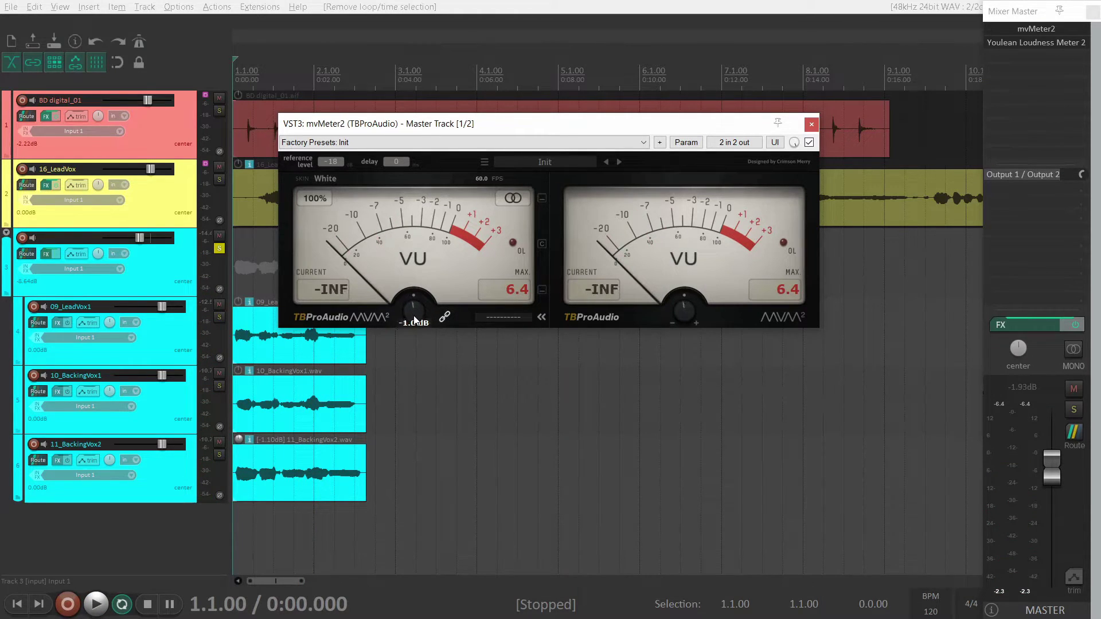
scroll(413, 313, "up", 3)
left_click(512, 198)
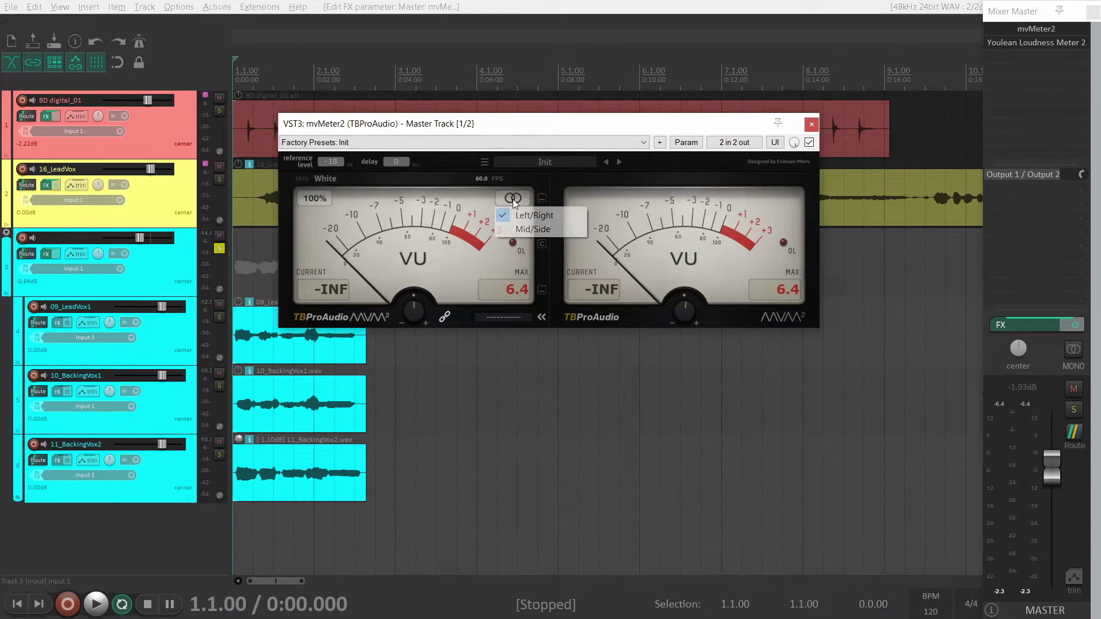
left_click(530, 231)
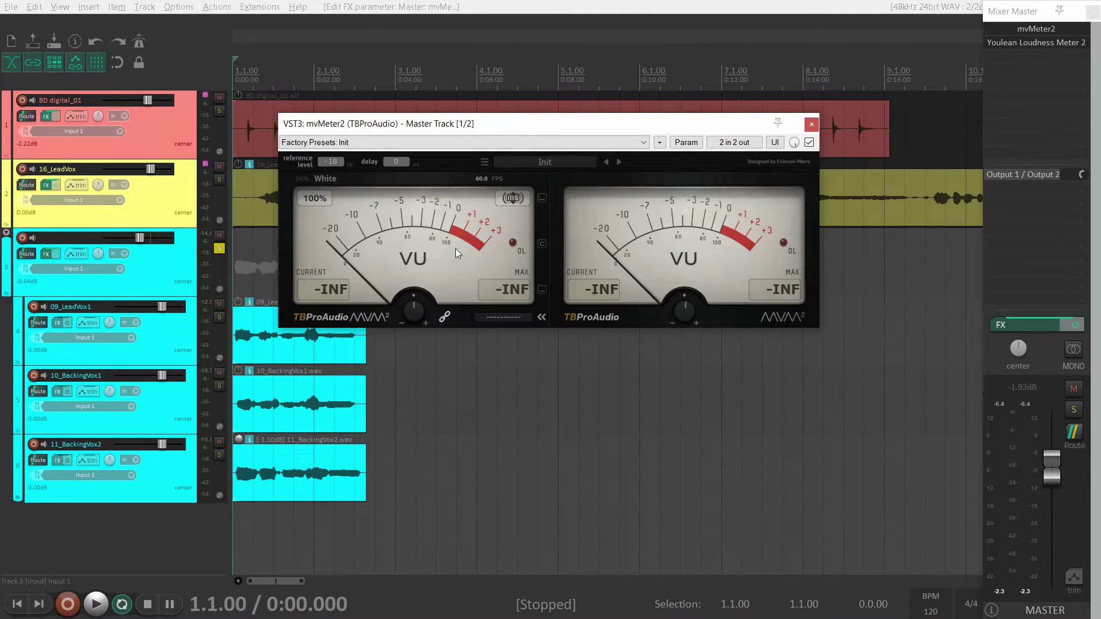
left_click(513, 198)
left_click(528, 217)
left_click(811, 124)
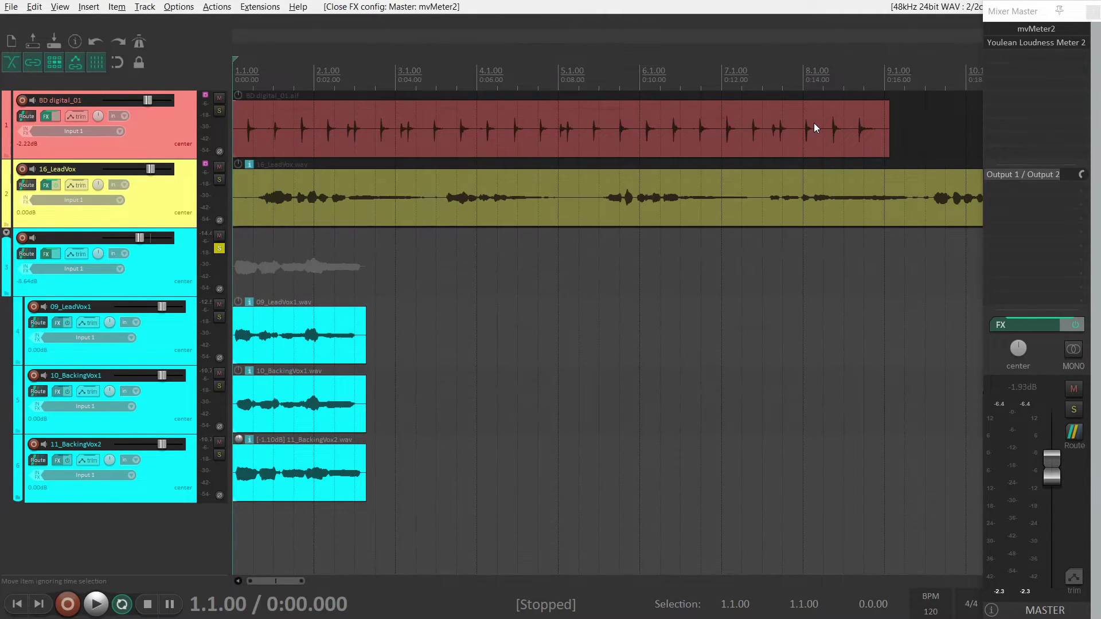
Open Youlean Loudness Meter 2 on the master track and apply its EBU R128 preset.
left_click(1013, 43)
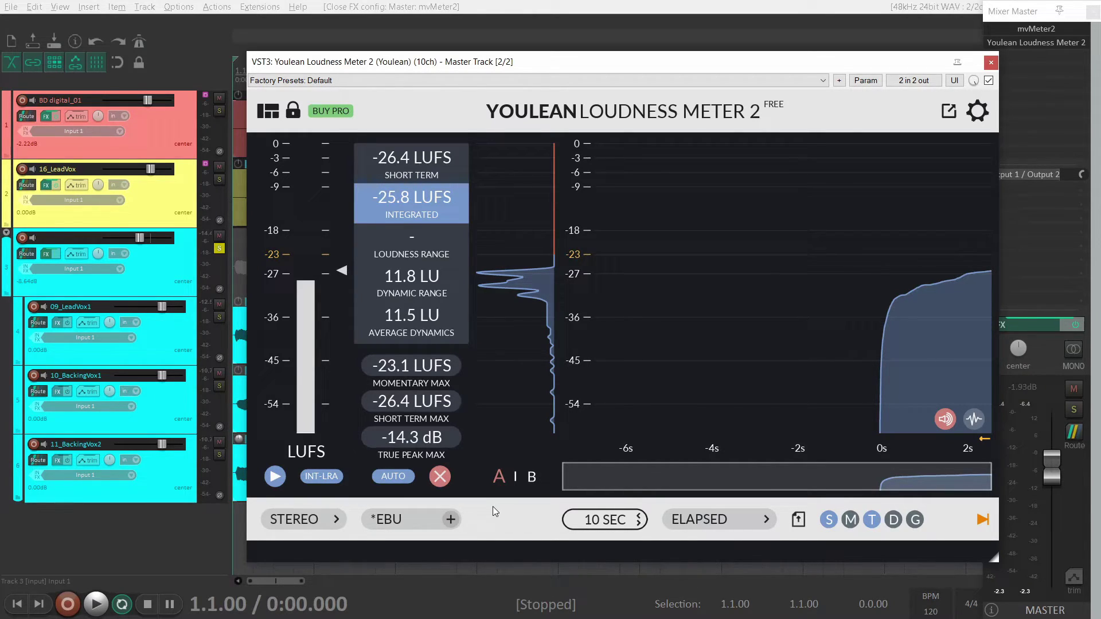
left_click(427, 518)
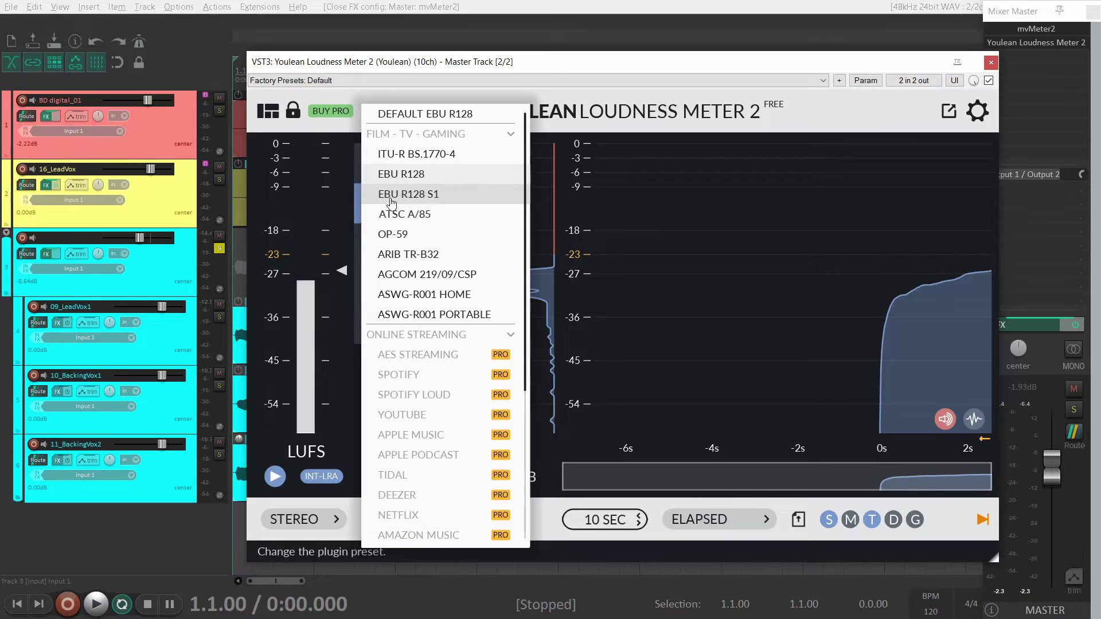
left_click(389, 178)
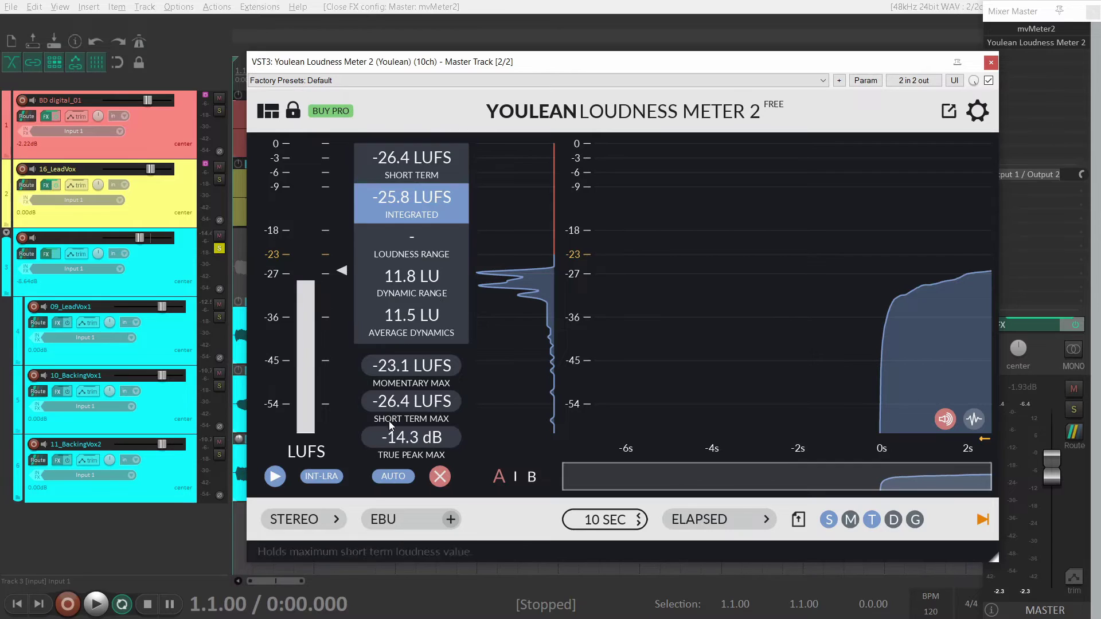
View the loudness meter's channel options, try its A/B measurement states and decline the PRO version information.
left_click(326, 523)
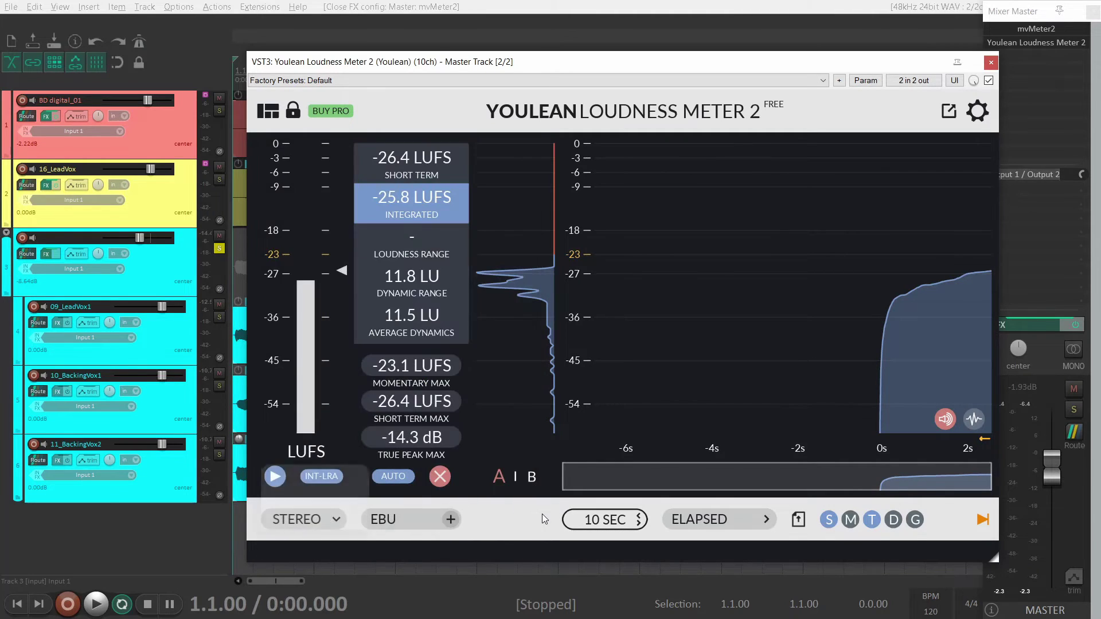
left_click(531, 476)
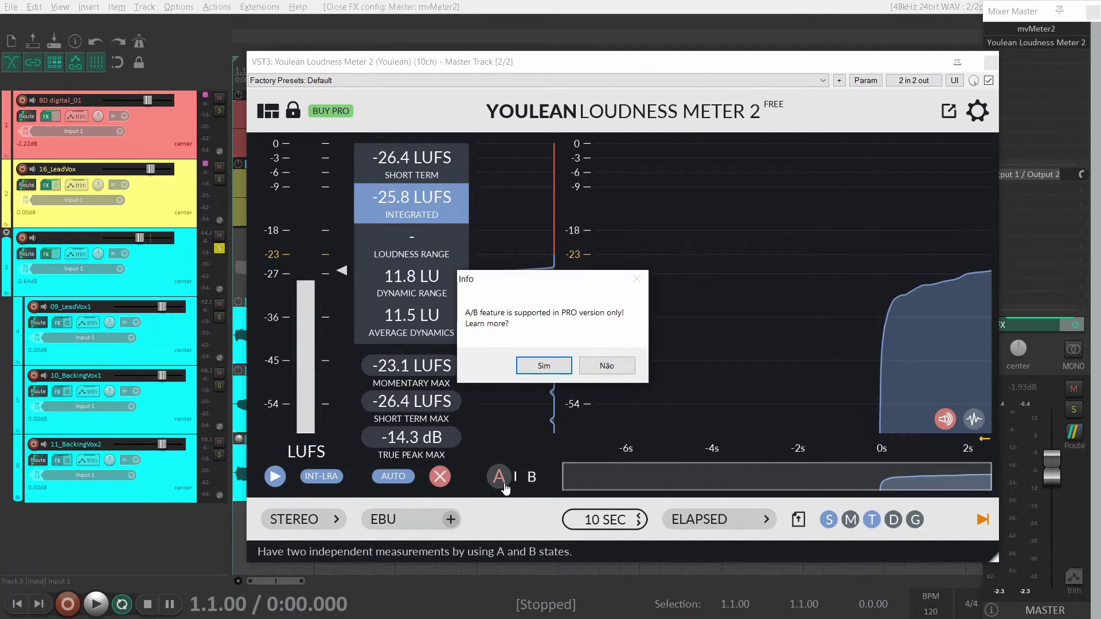
left_click(607, 366)
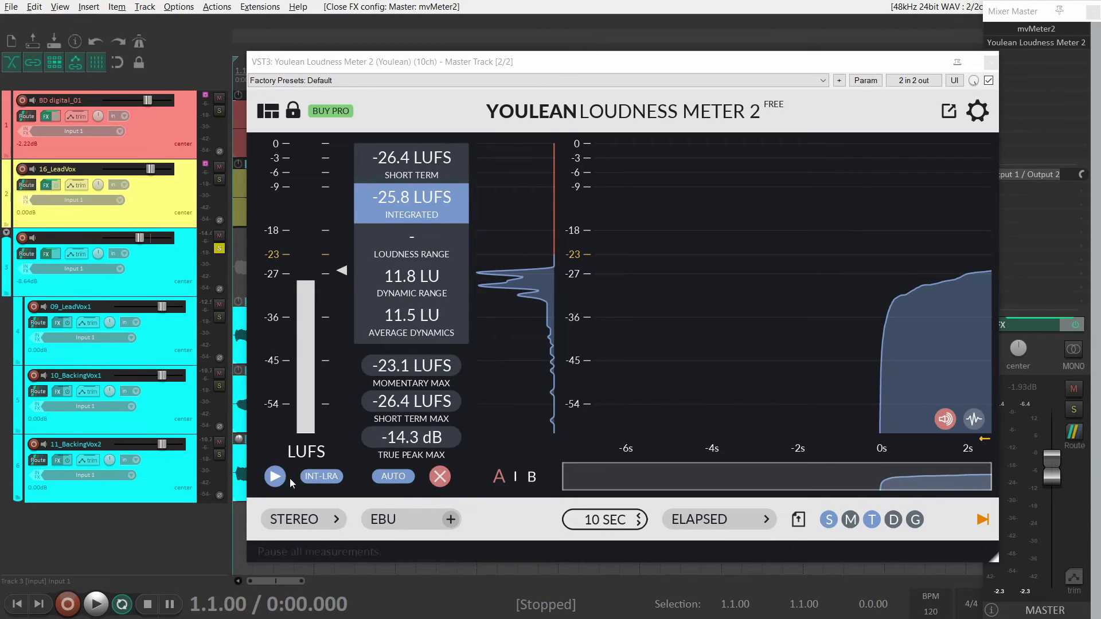
Reset the loudness measurements and play the backing vocals to measure their loudness again.
left_click(439, 477)
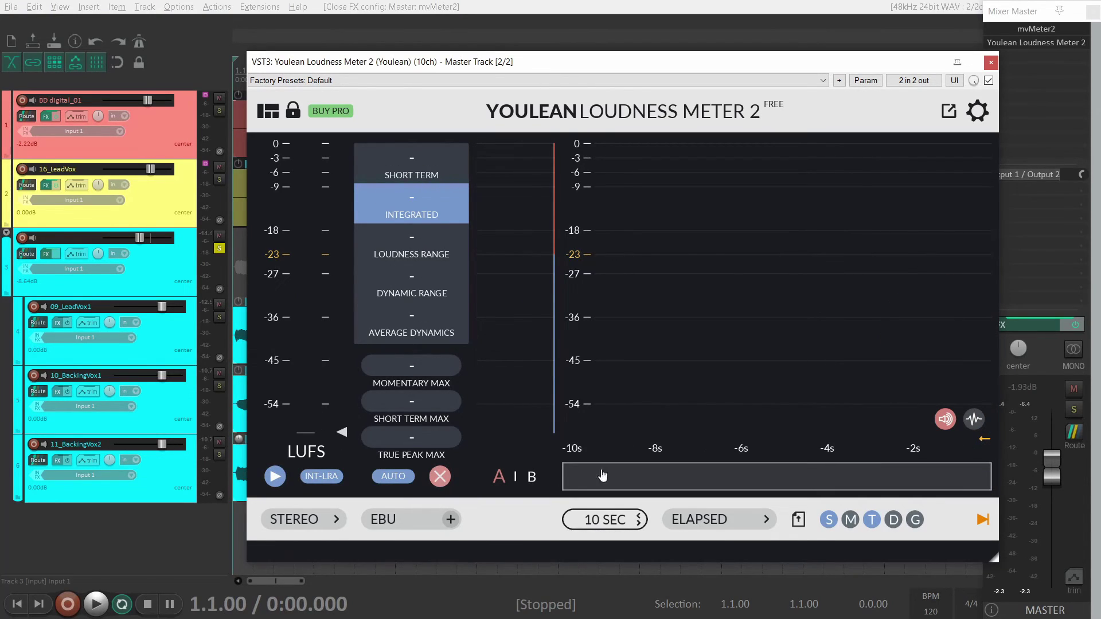
key("space")
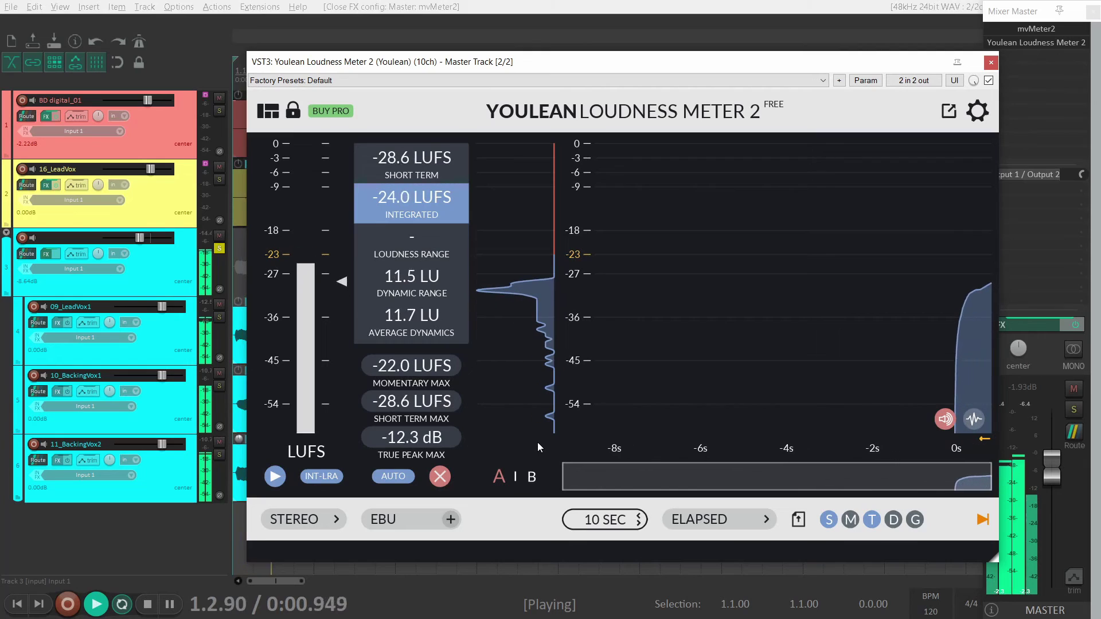
key("space")
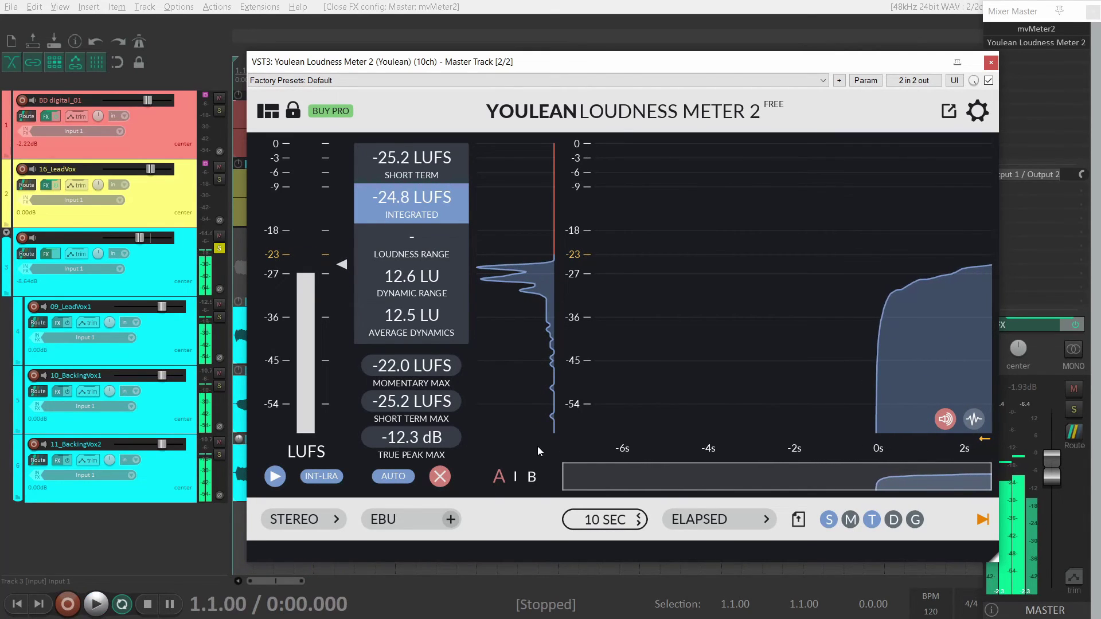